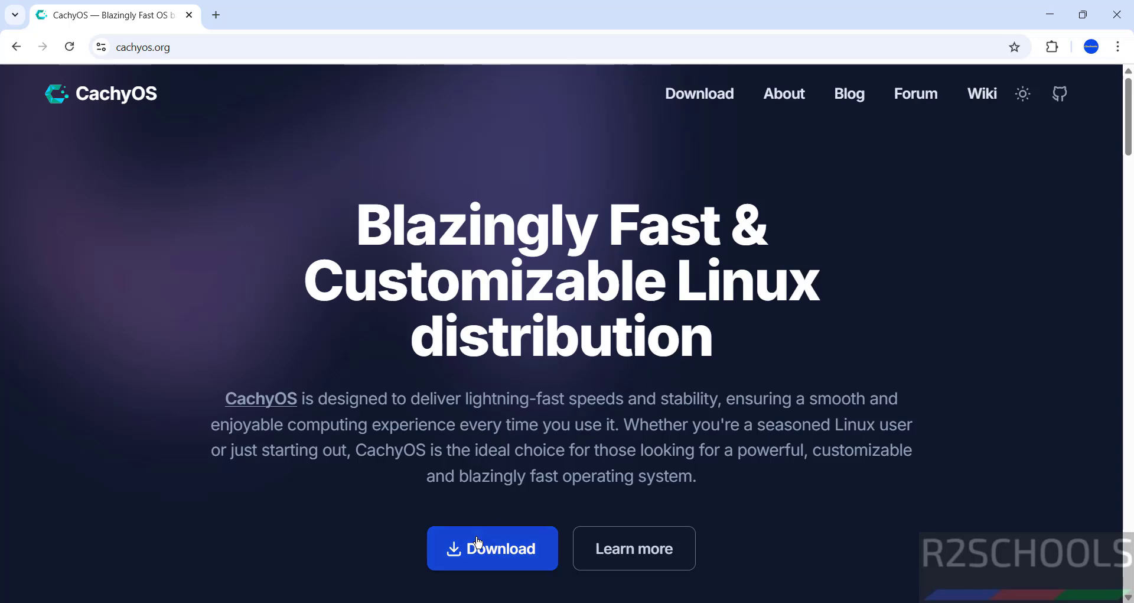
On the CachyOS download page, list the Desktop Edition's sources: Direct, Sourceforge, Magnet, Torrent.
{"action": "left_click", "coordinate": [726, 92]}
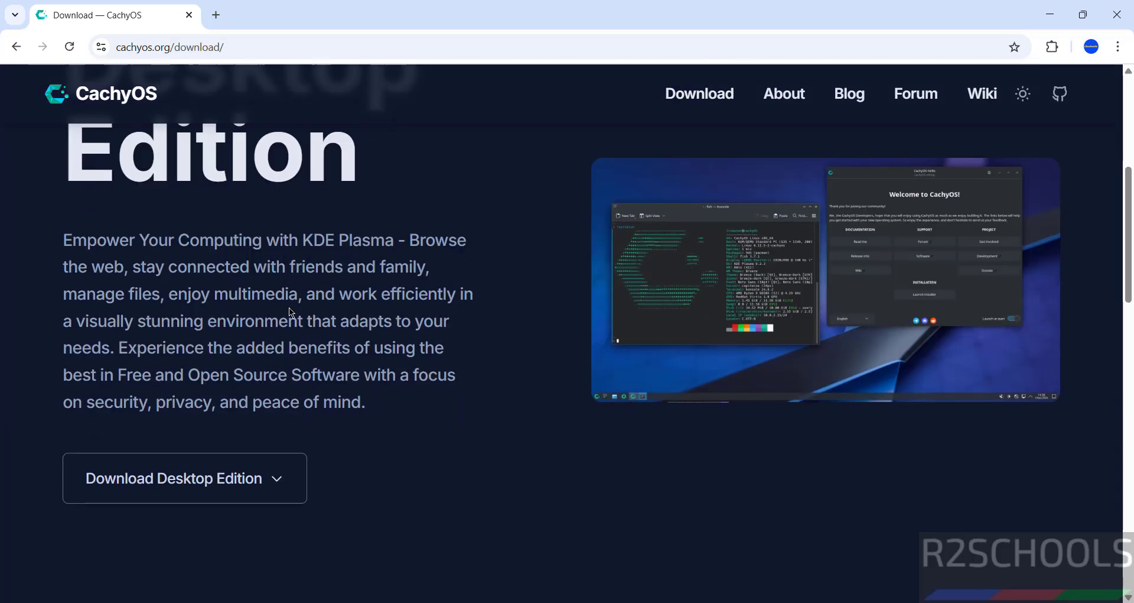
{"action": "scroll", "coordinate": [289, 307], "scroll_direction": "down", "scroll_amount": 8}
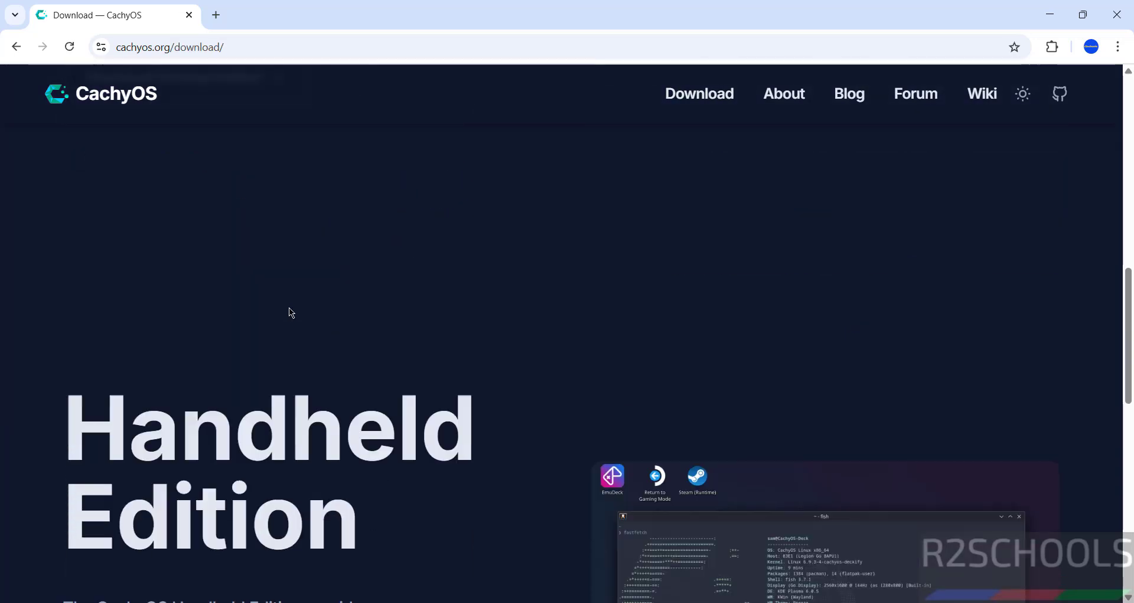
{"action": "scroll", "coordinate": [288, 306], "scroll_direction": "up", "scroll_amount": 6}
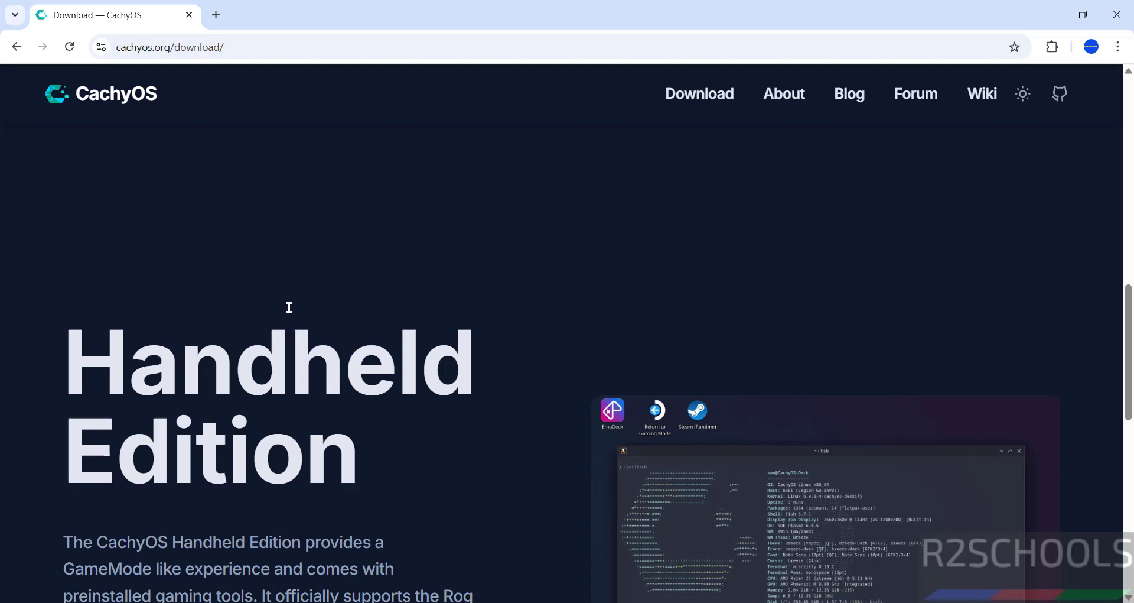
{"action": "scroll", "coordinate": [289, 307], "scroll_direction": "up", "scroll_amount": 1}
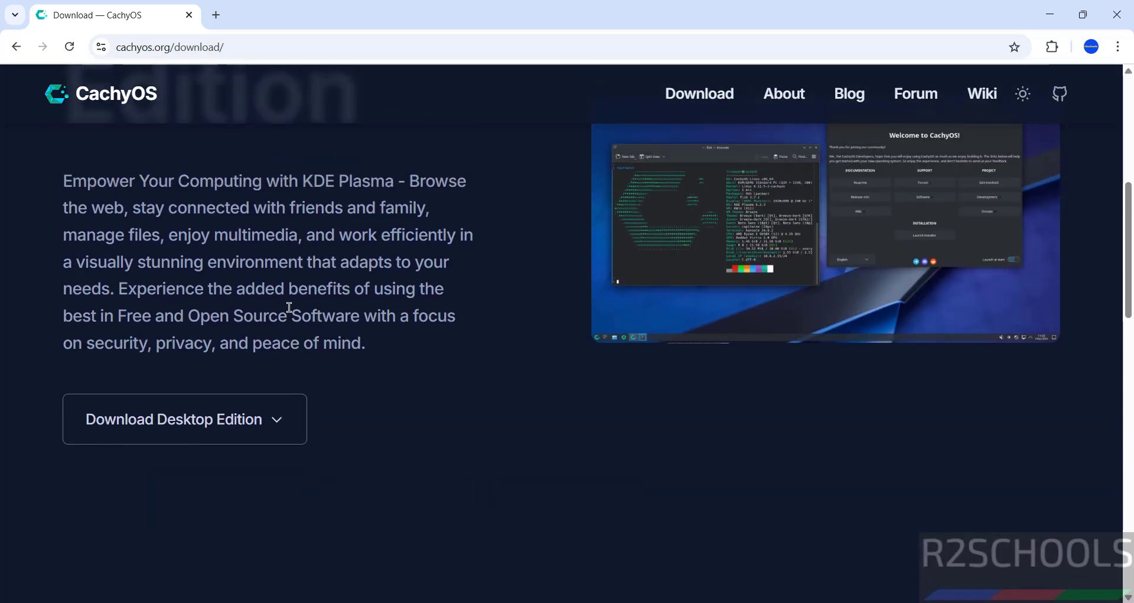
{"action": "left_click", "coordinate": [165, 438]}
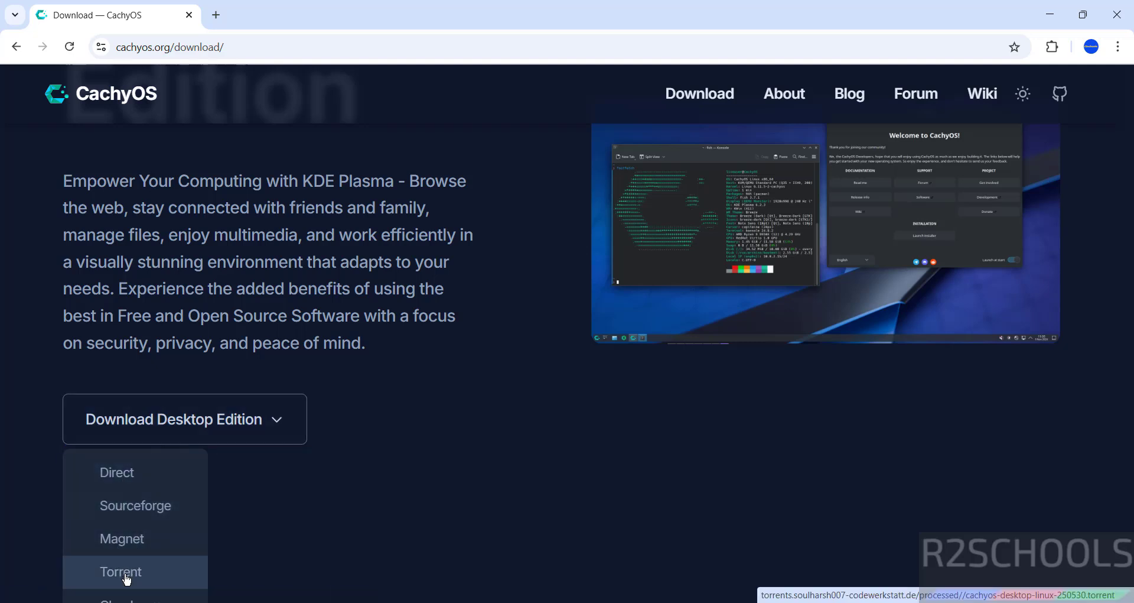
Cancel the duplicate cachyos-desktop-linux-250530 (1).iso download and remove it from Chrome's download history.
{"action": "left_click", "coordinate": [120, 473]}
{"action": "key", "text": "ctrl+j"}
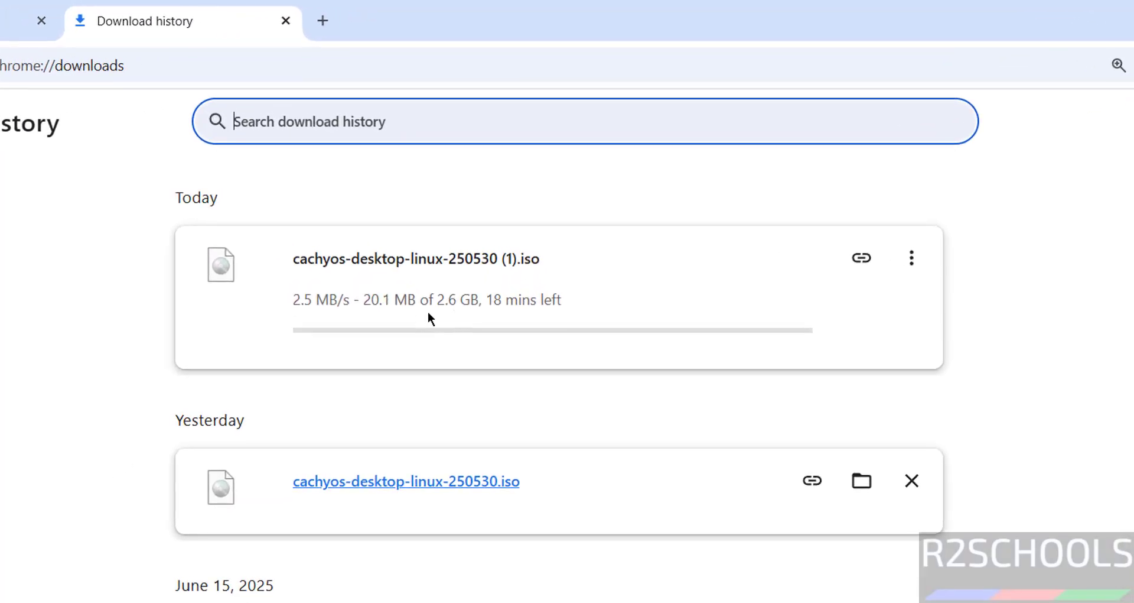
{"action": "left_click", "coordinate": [913, 259]}
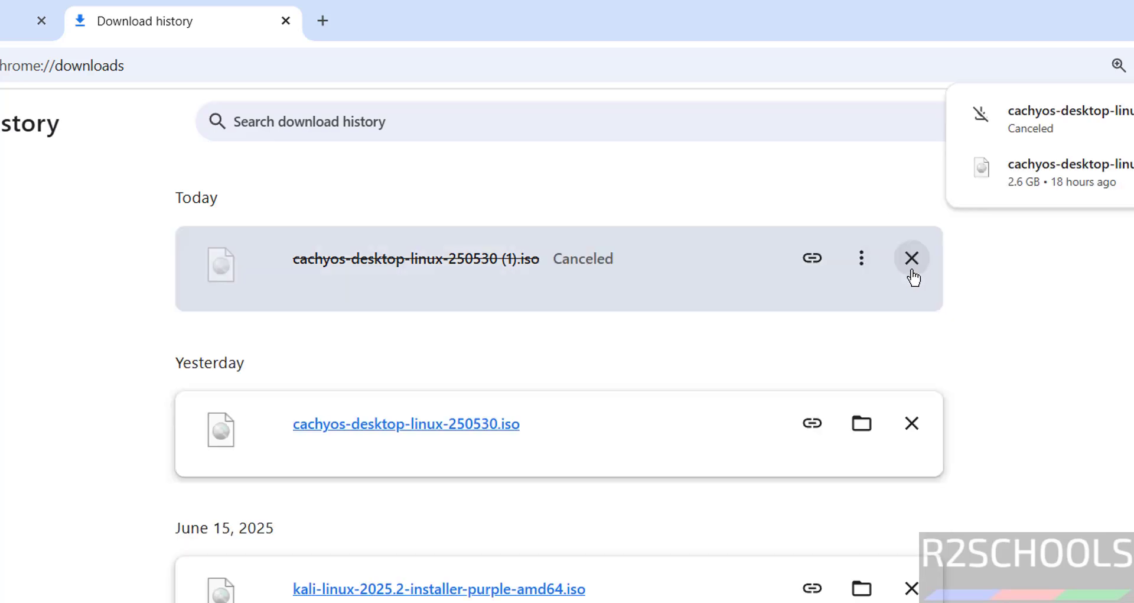
{"action": "left_click", "coordinate": [913, 274]}
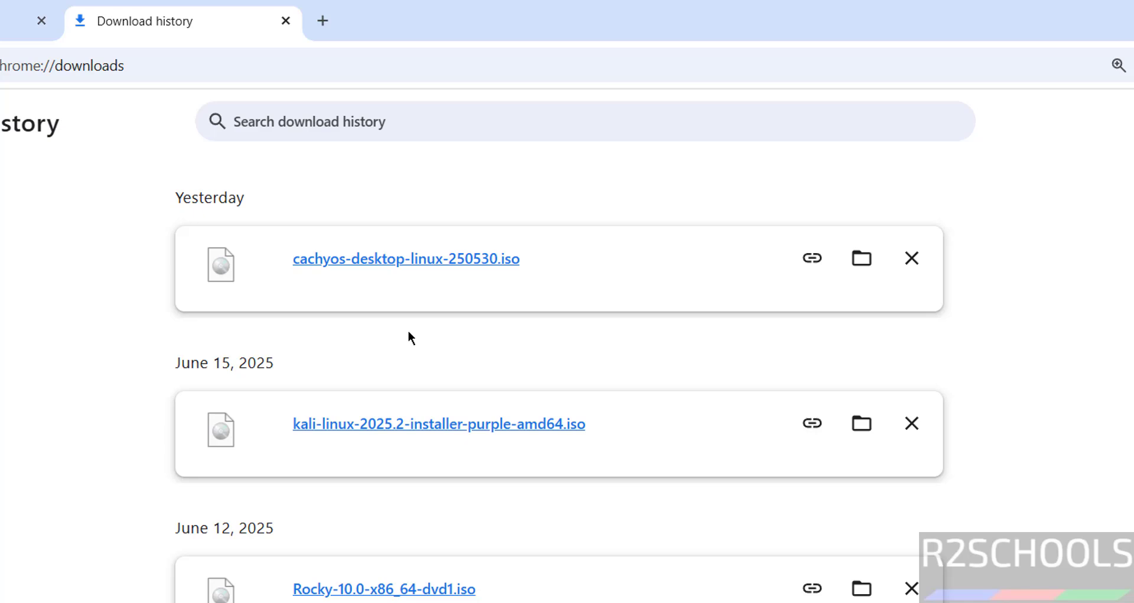
Launch VMware Workstation Pro and start the New Virtual Machine wizard from the File menu.
{"action": "key", "text": "super"}
{"action": "type", "text": "v"}
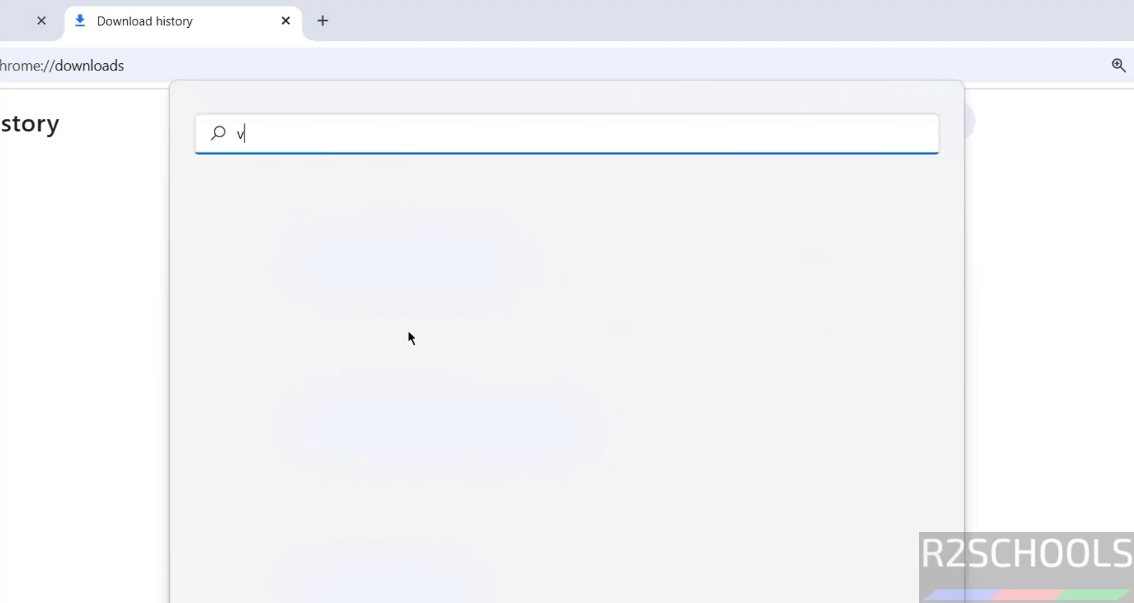
{"action": "type", "text": "mware"}
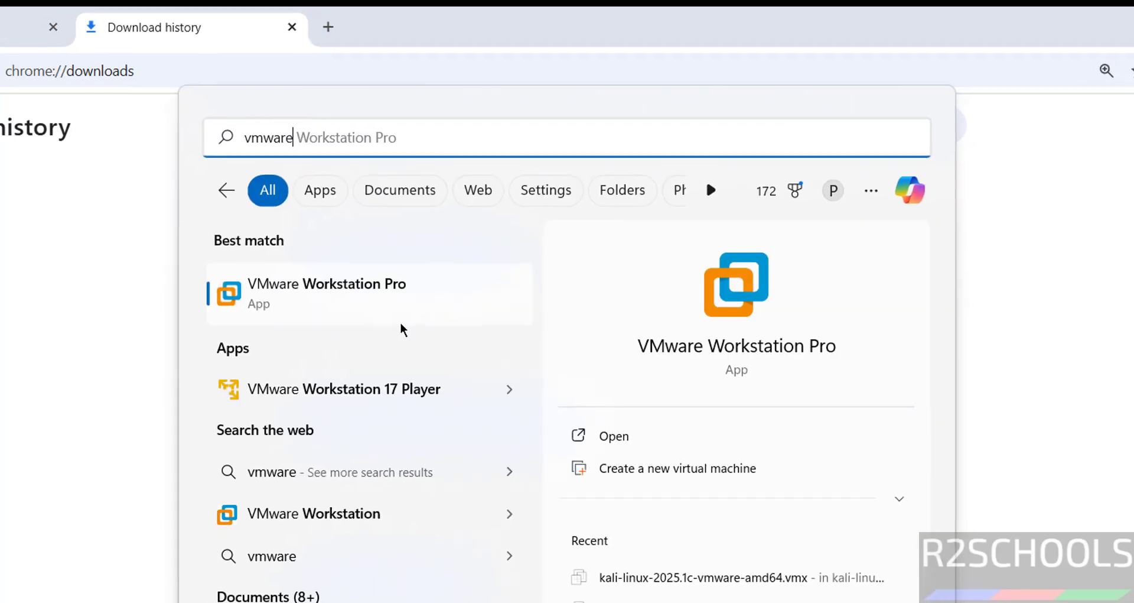
{"action": "key", "text": "Return"}
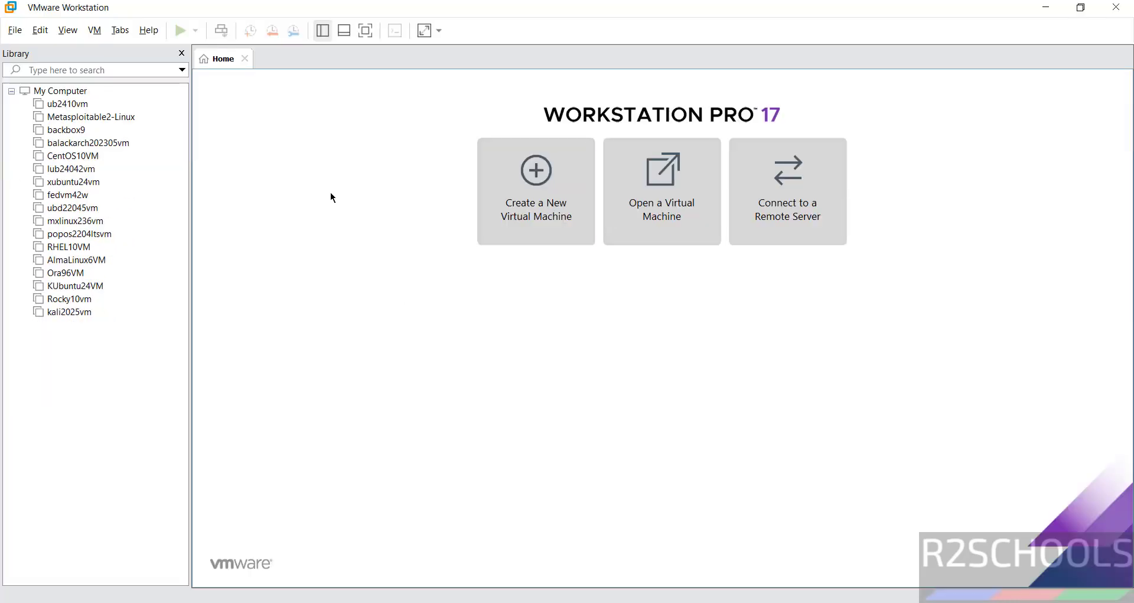
{"action": "left_click", "coordinate": [21, 37]}
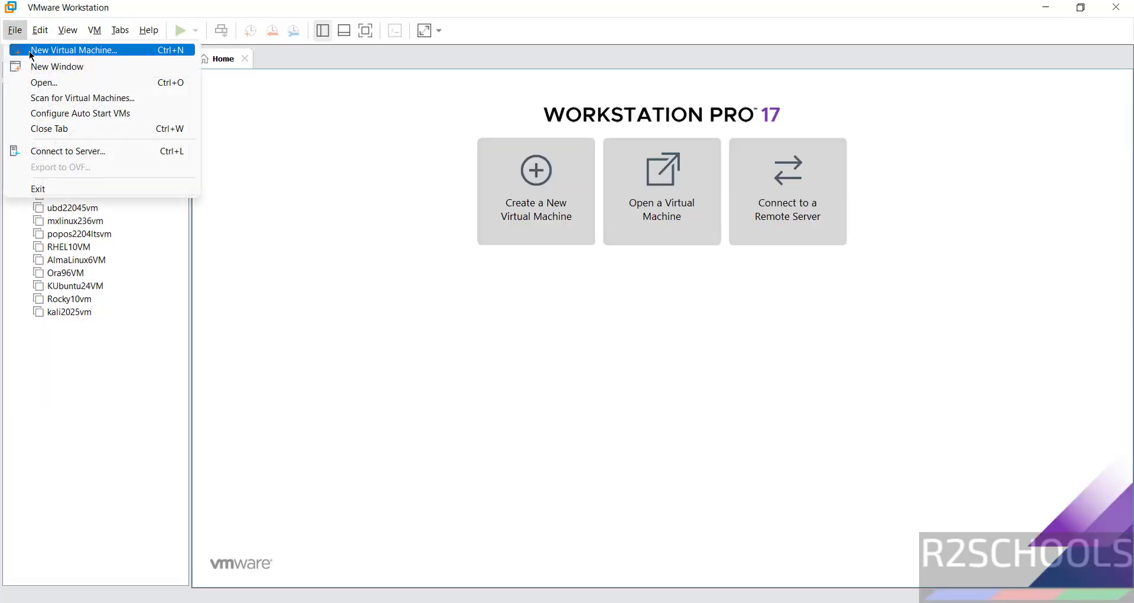
{"action": "left_click", "coordinate": [30, 51]}
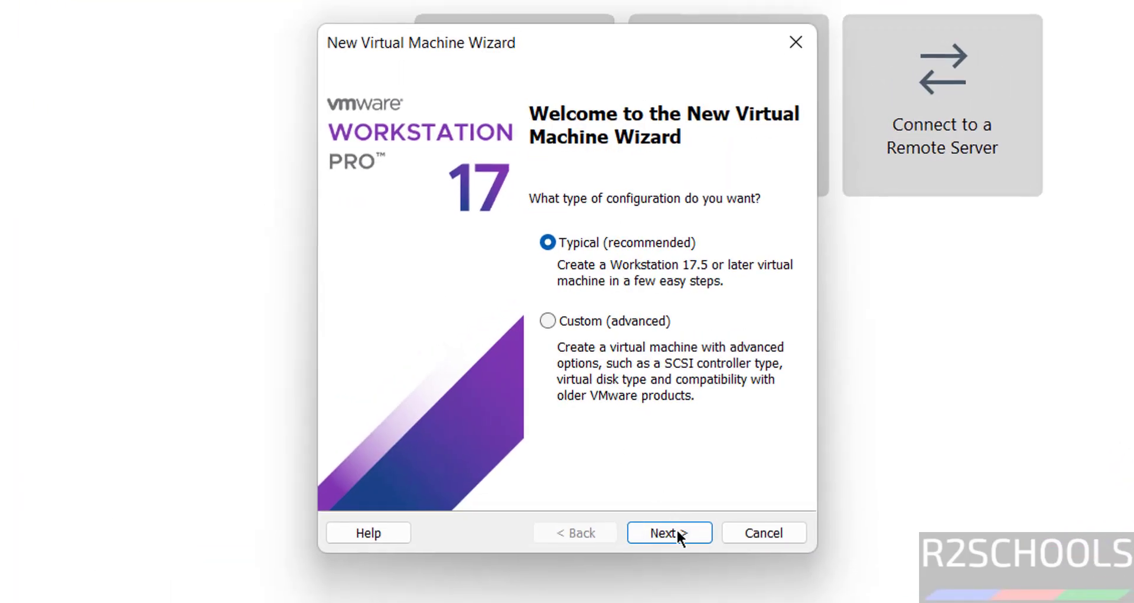
Use installer disc image cachyos-desktop-linux-250530.iso from Downloads as the install source.
{"action": "left_click", "coordinate": [676, 527]}
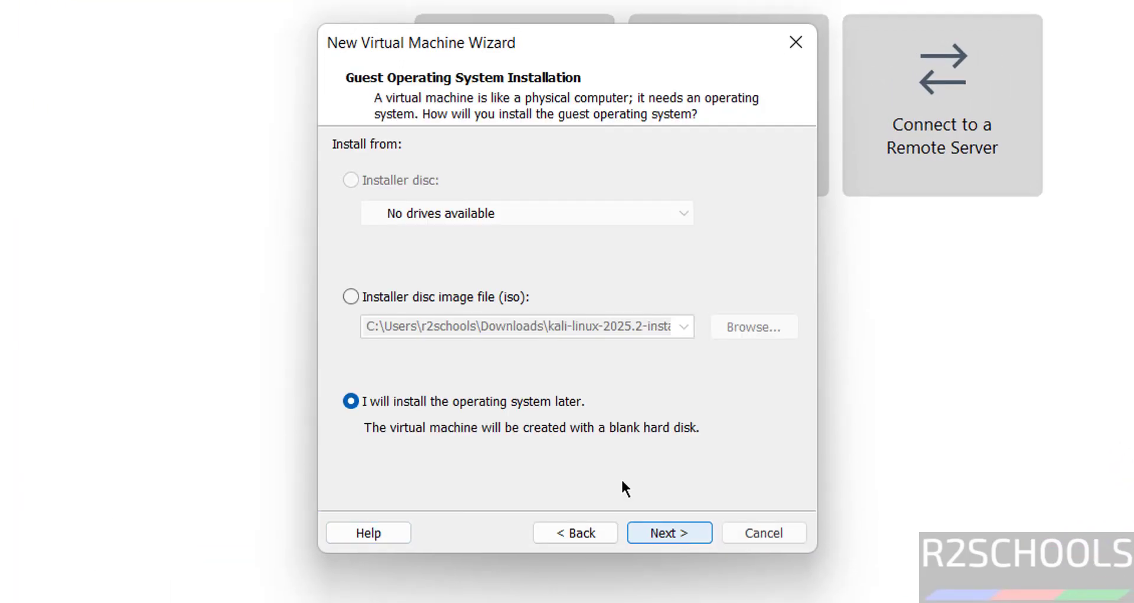
{"action": "left_click", "coordinate": [404, 302]}
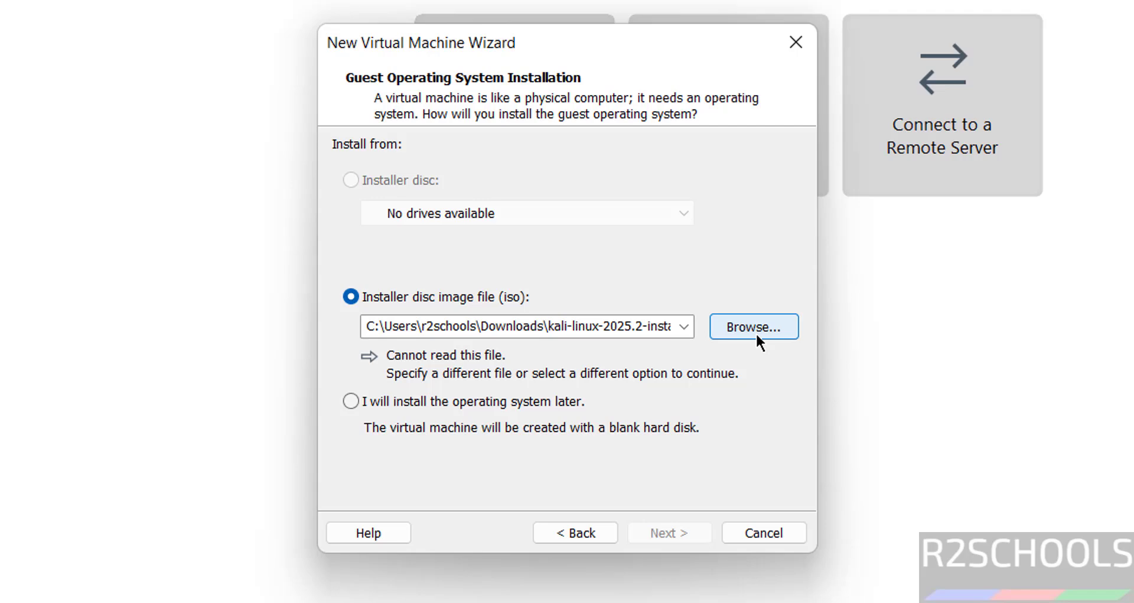
{"action": "left_click", "coordinate": [754, 327]}
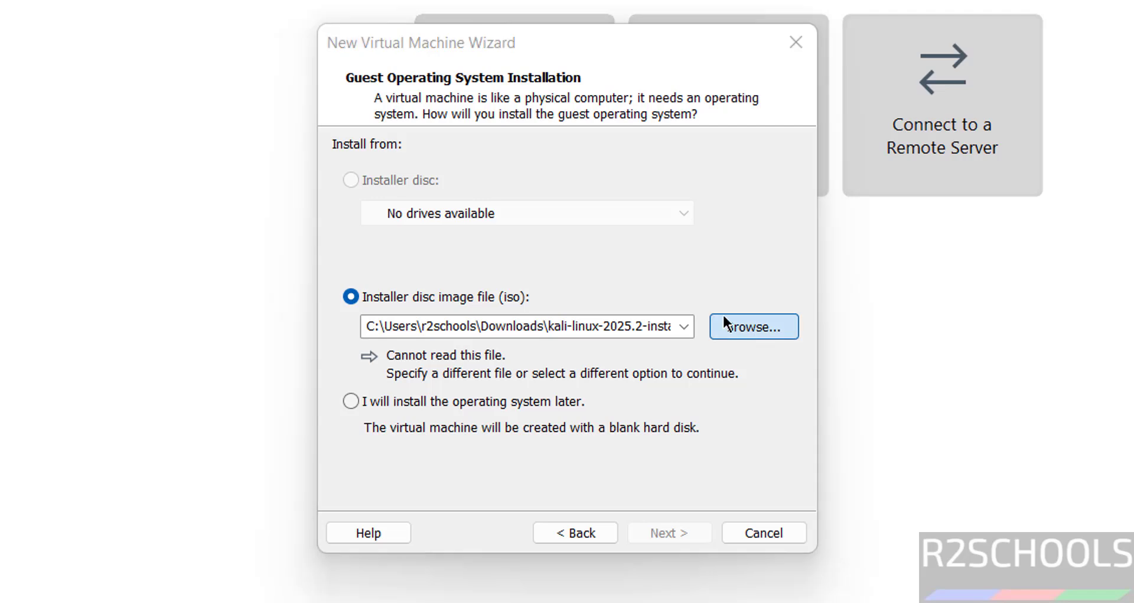
{"action": "left_click", "coordinate": [626, 288]}
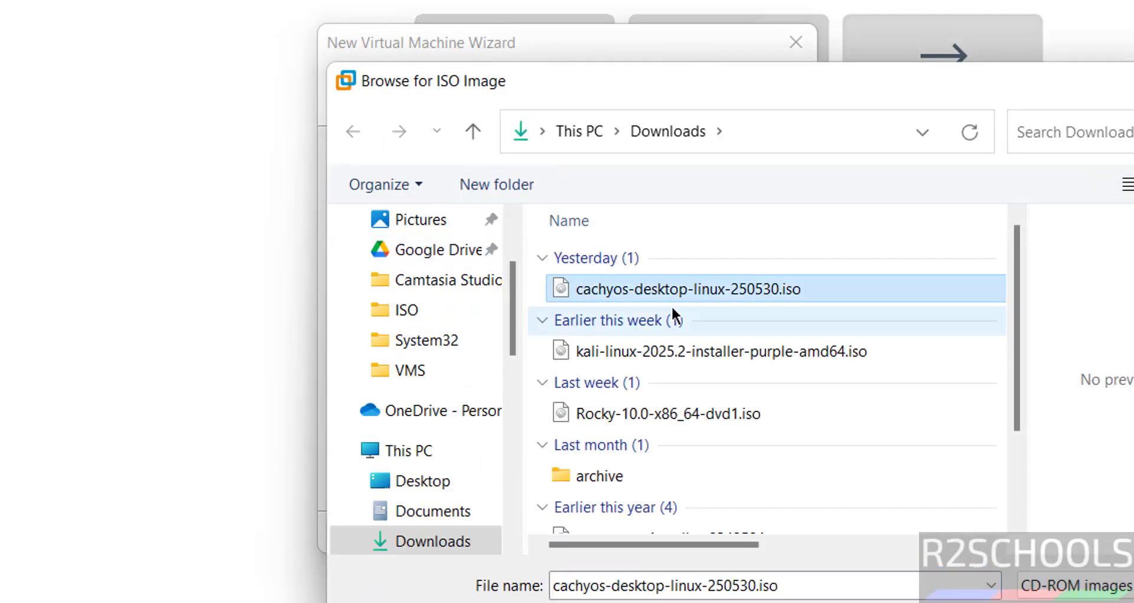
{"action": "key", "text": "Return"}
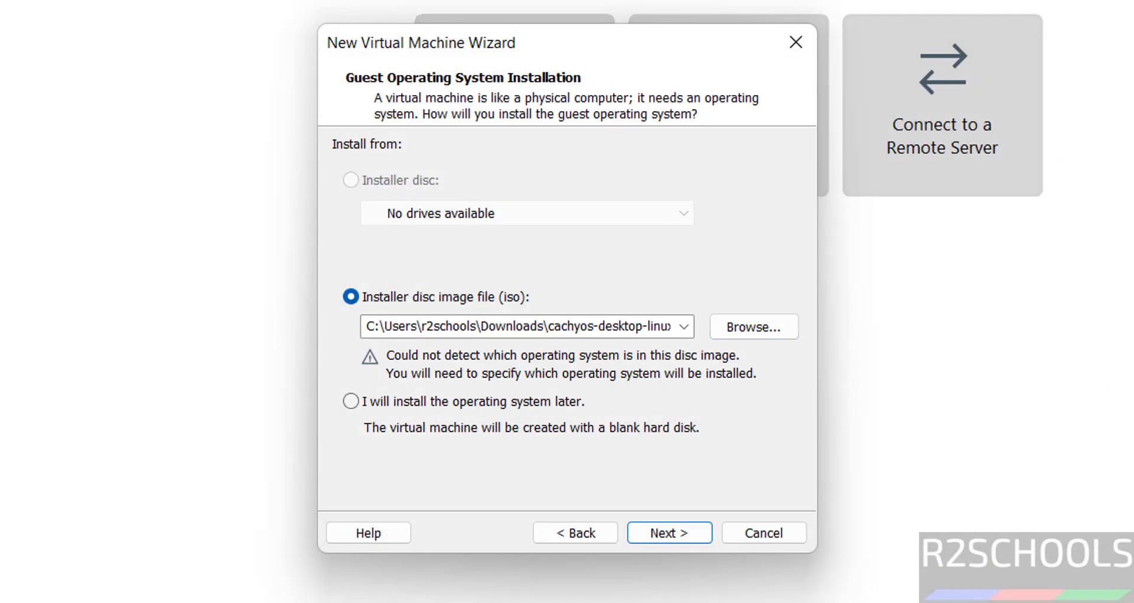
Keep Linux, SUSE Linux 64-bit as the guest OS version and continue to naming.
{"action": "left_click", "coordinate": [663, 533]}
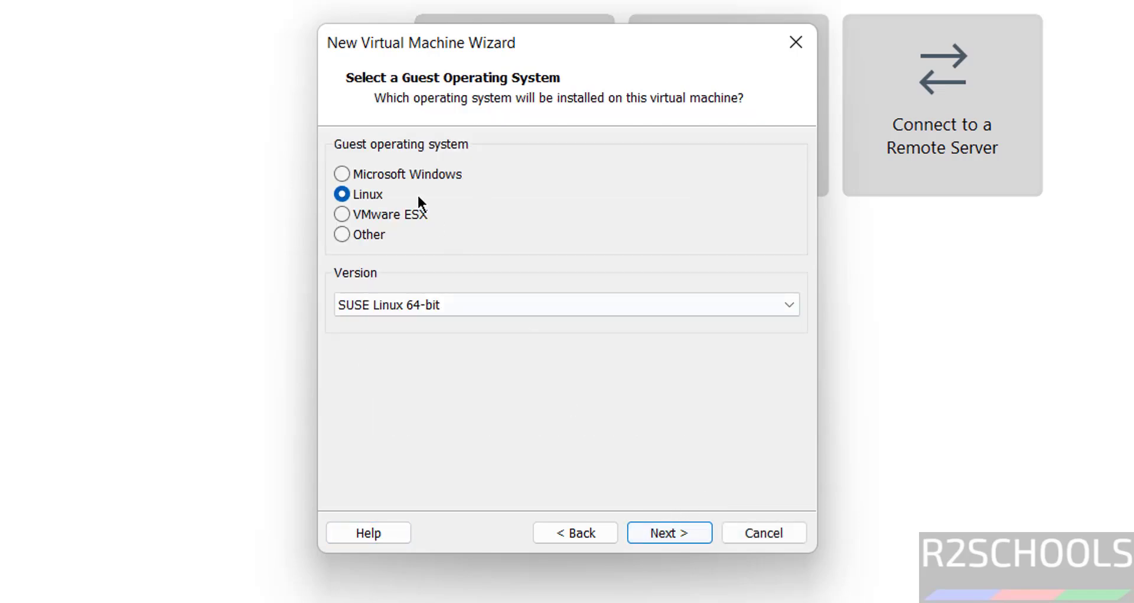
{"action": "left_click", "coordinate": [426, 319]}
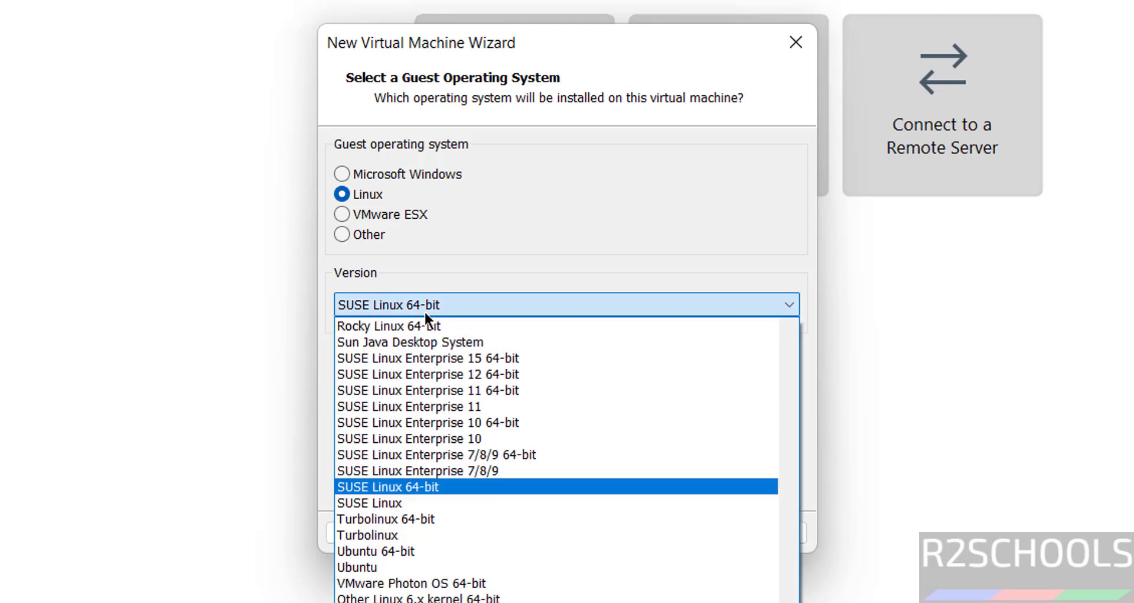
{"action": "left_click", "coordinate": [583, 280]}
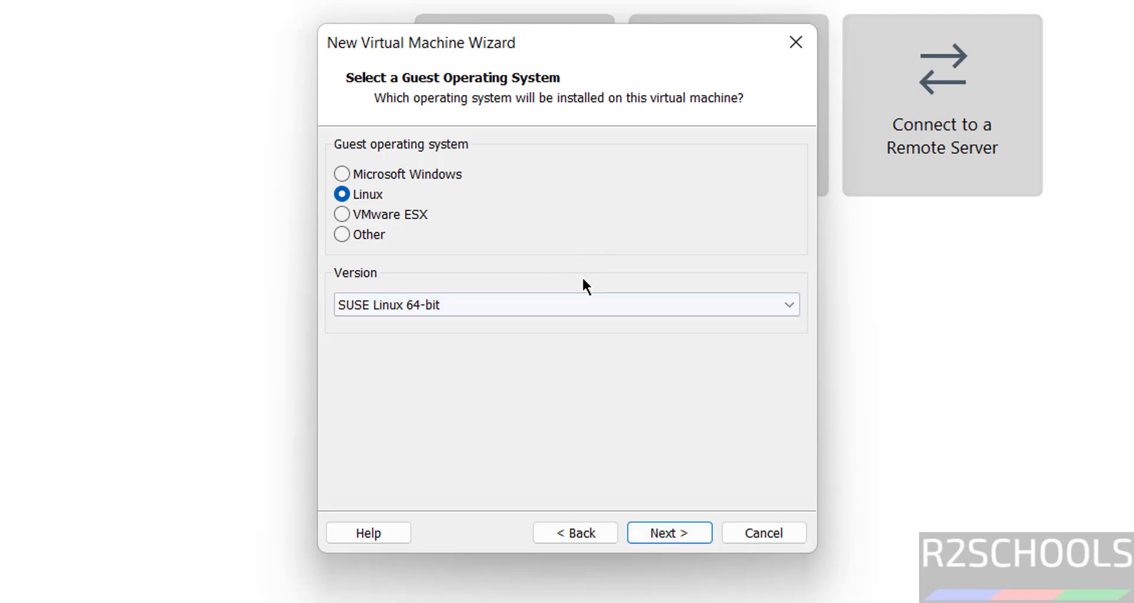
{"action": "left_click", "coordinate": [669, 540]}
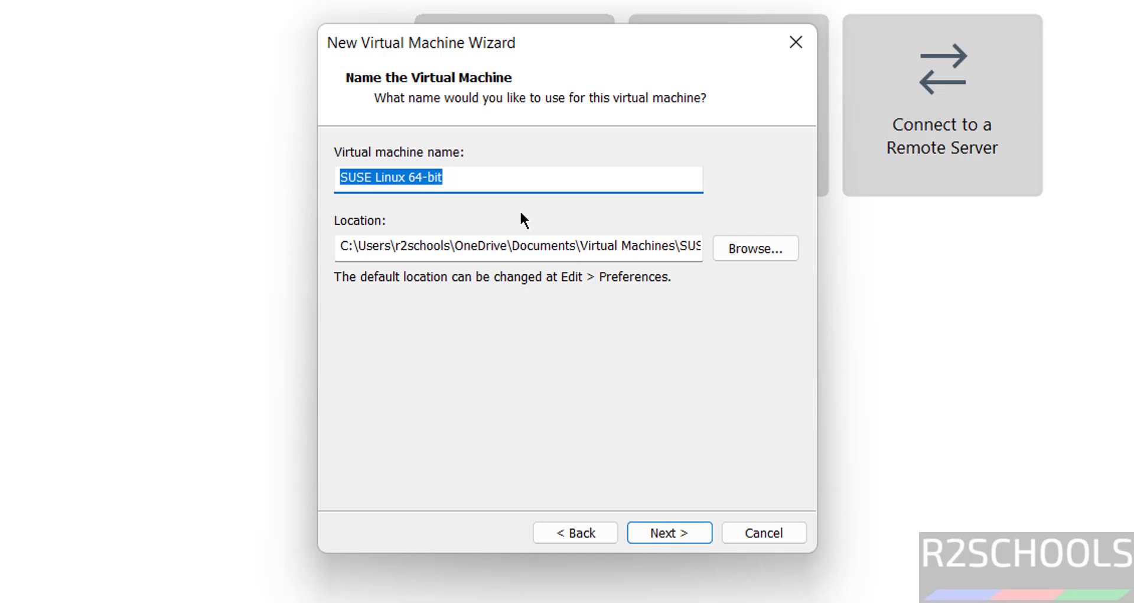
Name the VM cachyosvm and place it in a newly created E:\VMS\cachyosvm folder.
{"action": "type", "text": "cachyosvm"}
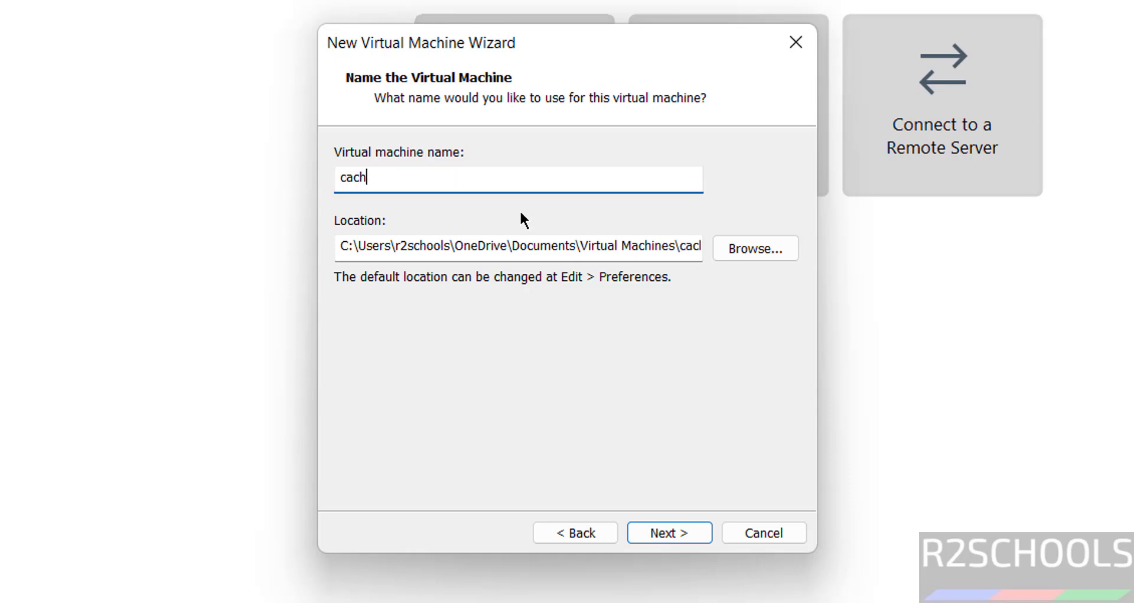
{"action": "key", "text": "ctrl+a"}
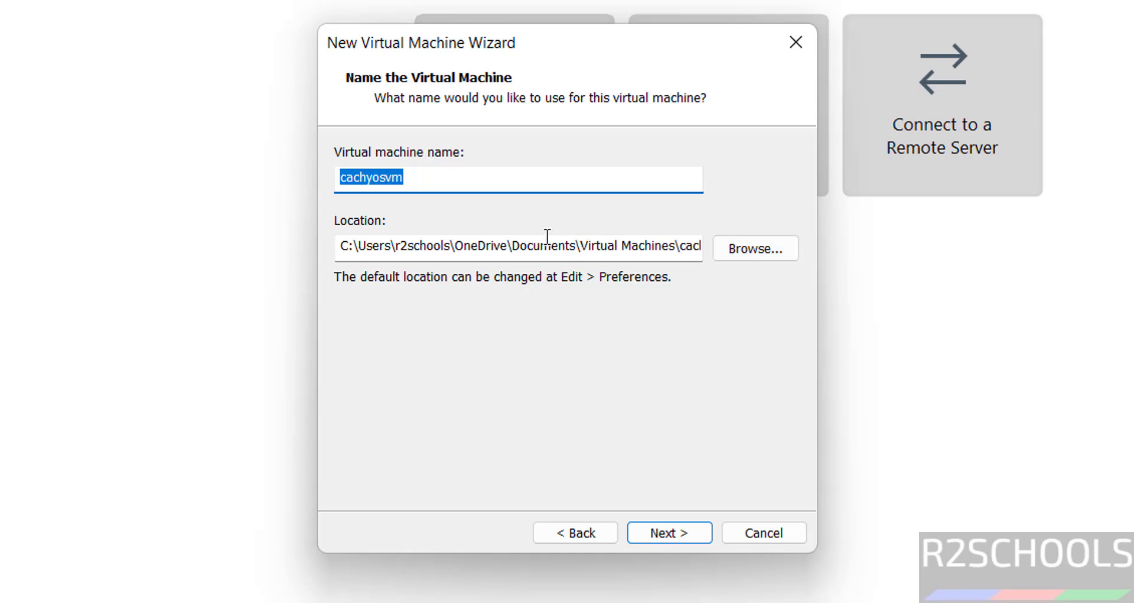
{"action": "left_click", "coordinate": [764, 248]}
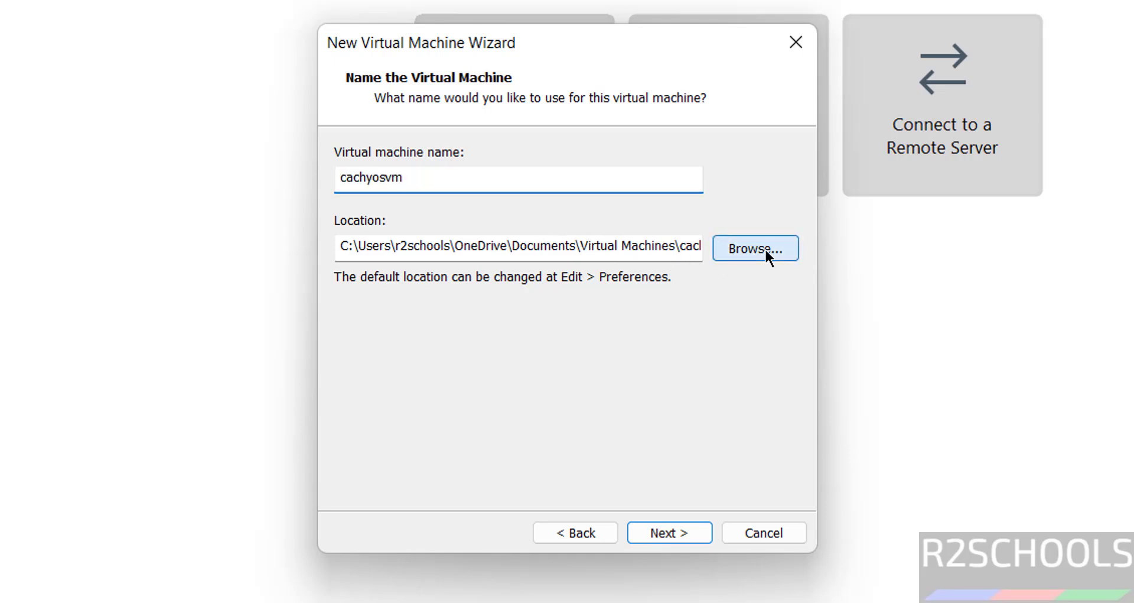
{"action": "left_click", "coordinate": [433, 336]}
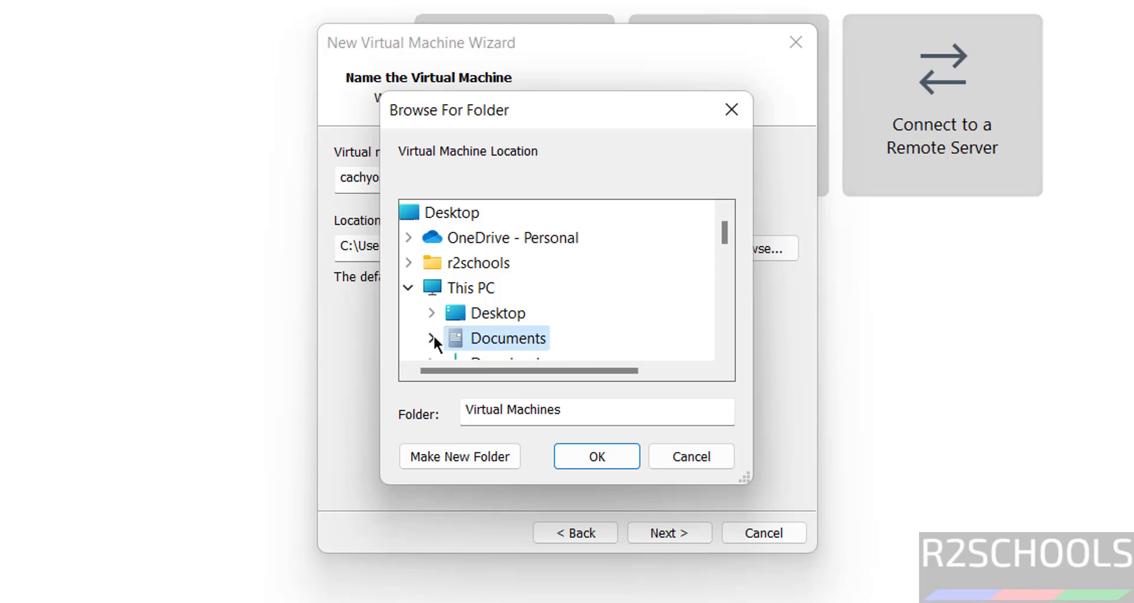
{"action": "scroll", "coordinate": [723, 290], "scroll_direction": "down", "scroll_amount": 4}
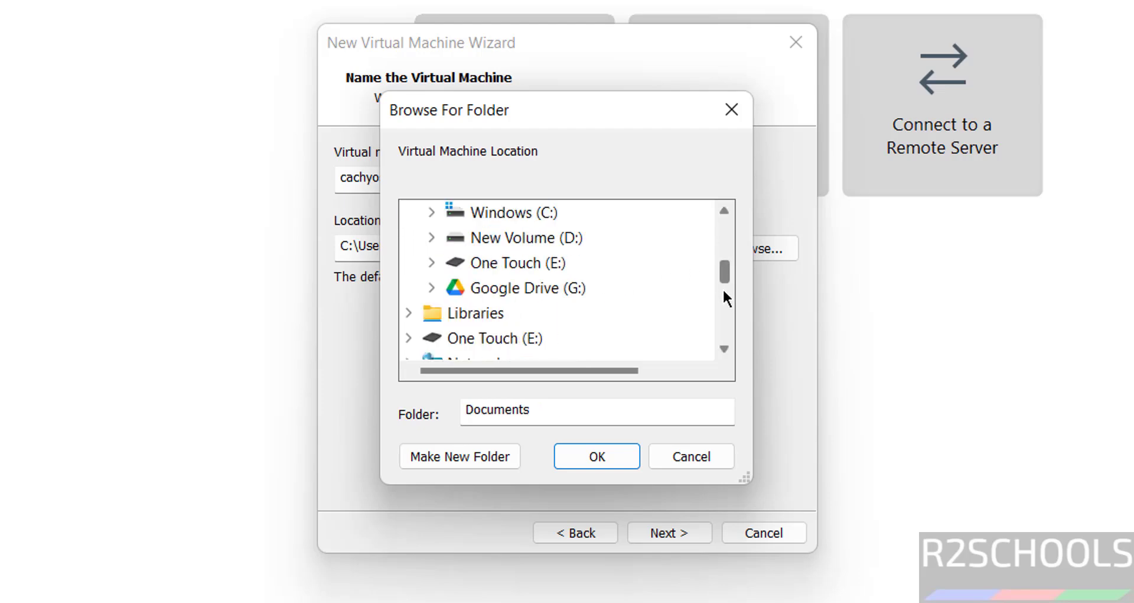
{"action": "left_click", "coordinate": [432, 263]}
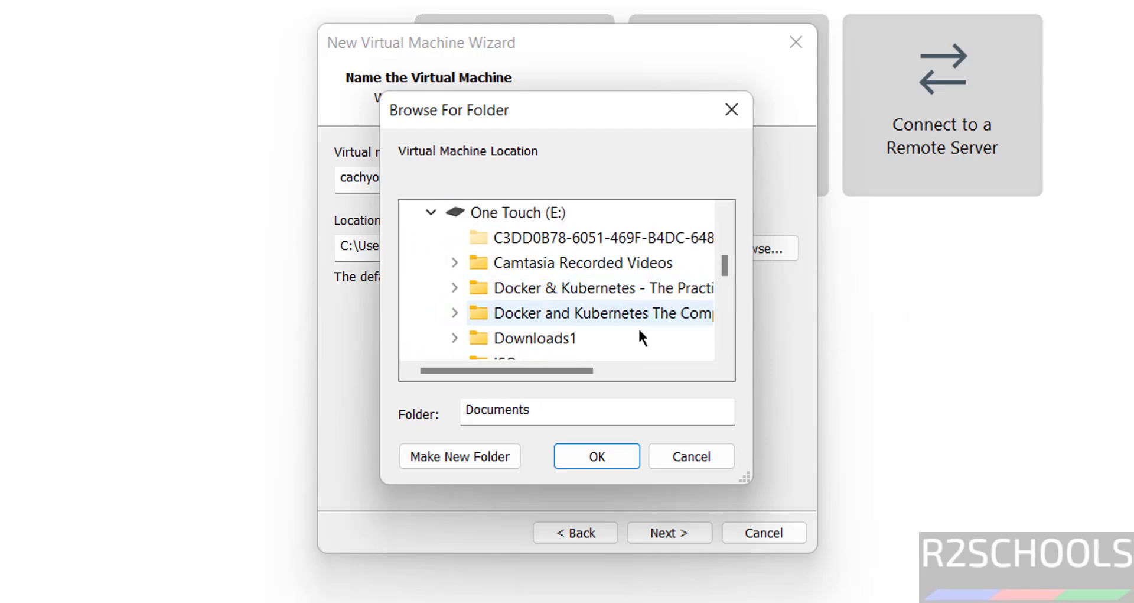
{"action": "scroll", "coordinate": [731, 325], "scroll_direction": "down", "scroll_amount": 2}
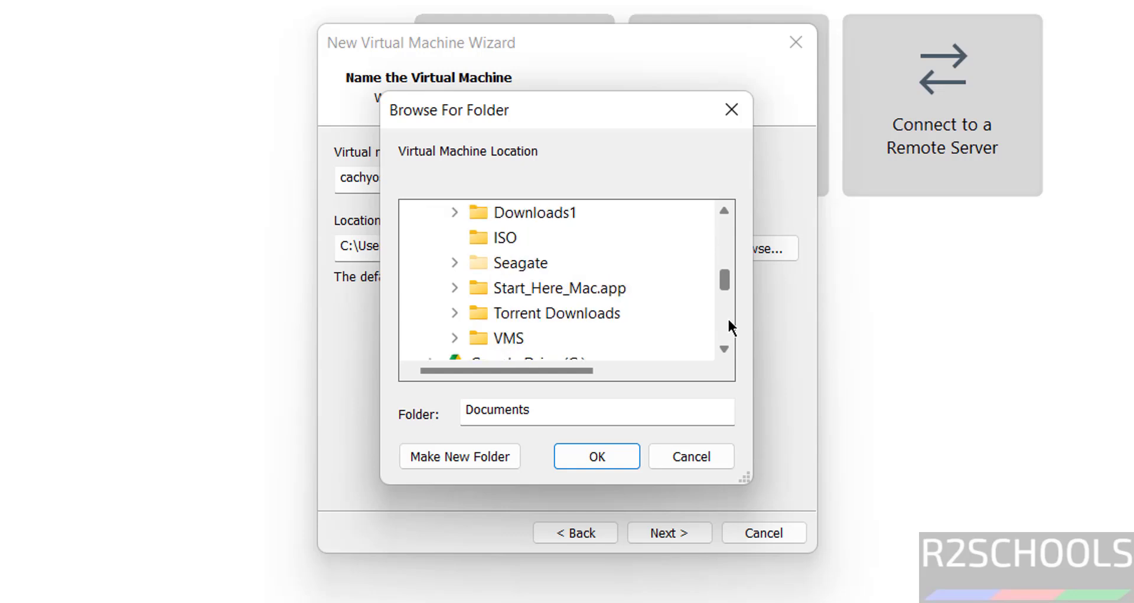
{"action": "left_click", "coordinate": [504, 342]}
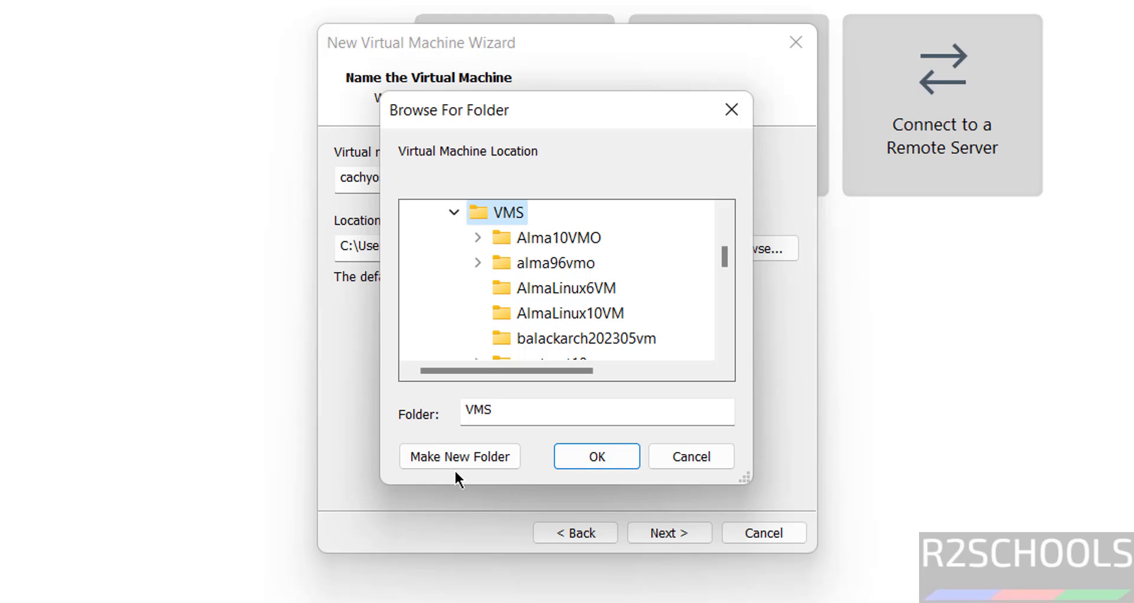
{"action": "left_click", "coordinate": [481, 444]}
{"action": "type", "text": "cachyosvm"}
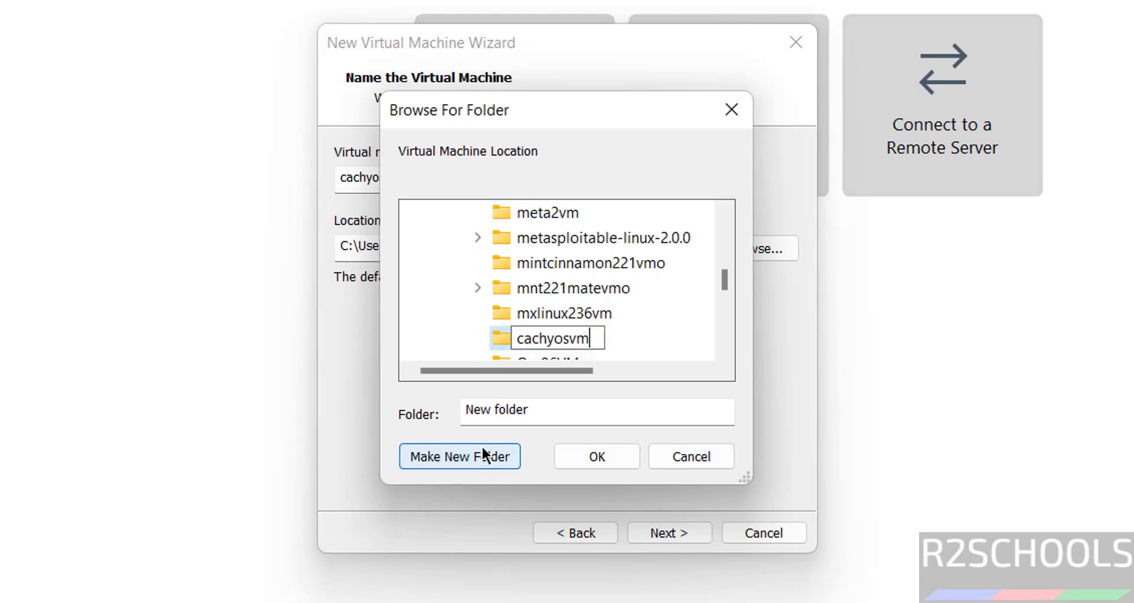
{"action": "left_click", "coordinate": [591, 462]}
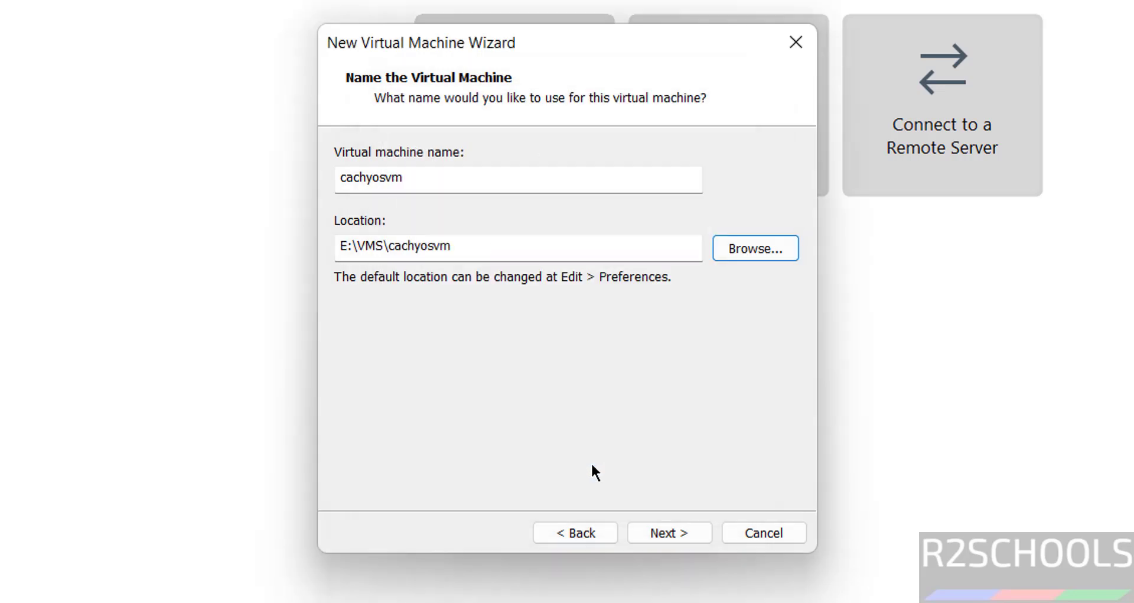
Change the maximum disk size from 20.0 to 50 GB and continue to the summary.
{"action": "left_click", "coordinate": [652, 534]}
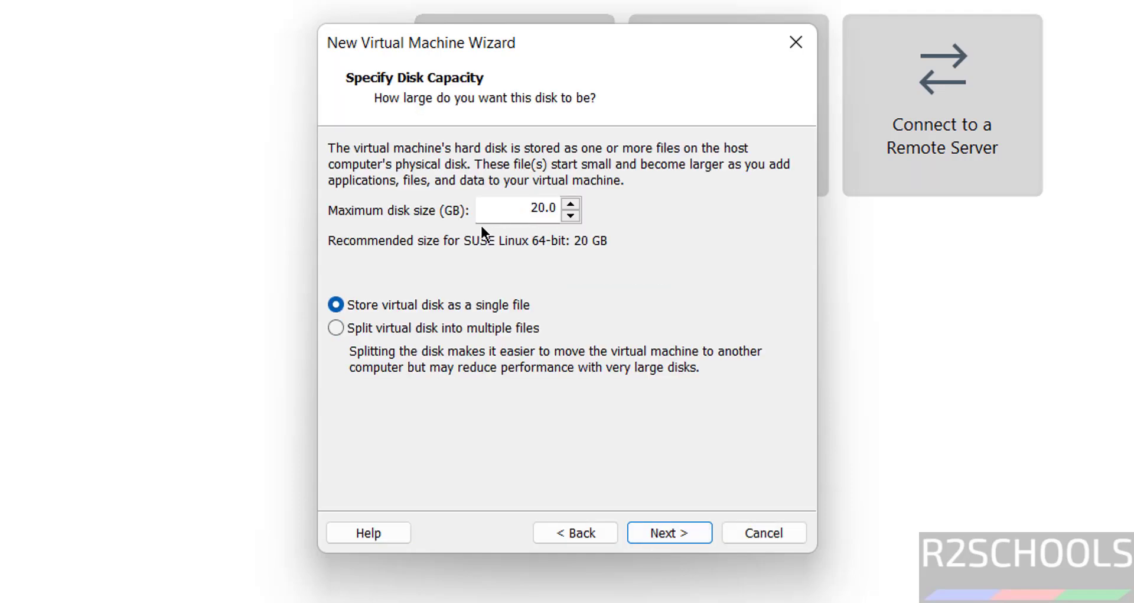
{"action": "double_click", "coordinate": [522, 210]}
{"action": "left_click", "coordinate": [522, 209]}
{"action": "key", "text": "Delete"}
{"action": "key", "text": "Delete"}
{"action": "key", "text": "Delete"}
{"action": "key", "text": "Delete"}
{"action": "type", "text": "50"}
{"action": "left_click", "coordinate": [663, 530]}
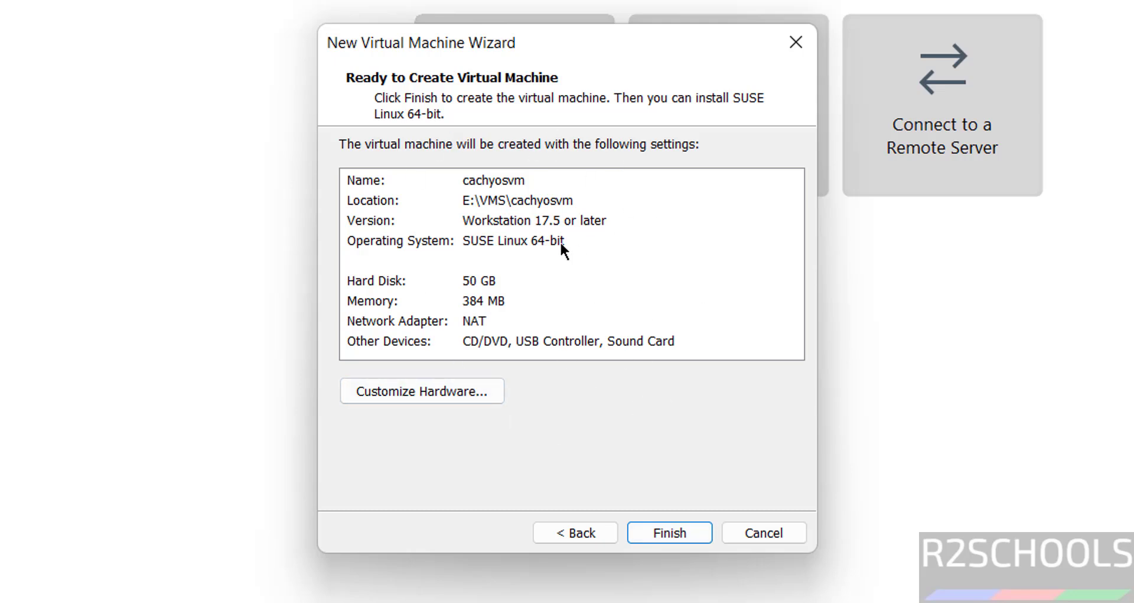
In the hardware settings, set the virtual machine's memory to 4096 MB.
{"action": "left_click", "coordinate": [405, 387]}
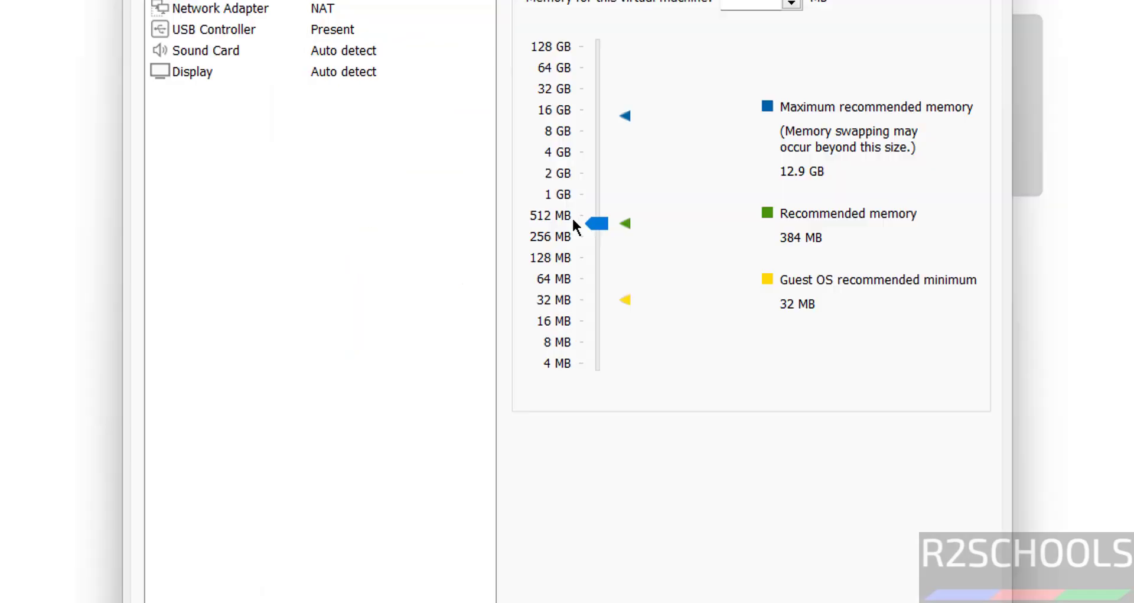
{"action": "left_click", "coordinate": [593, 150]}
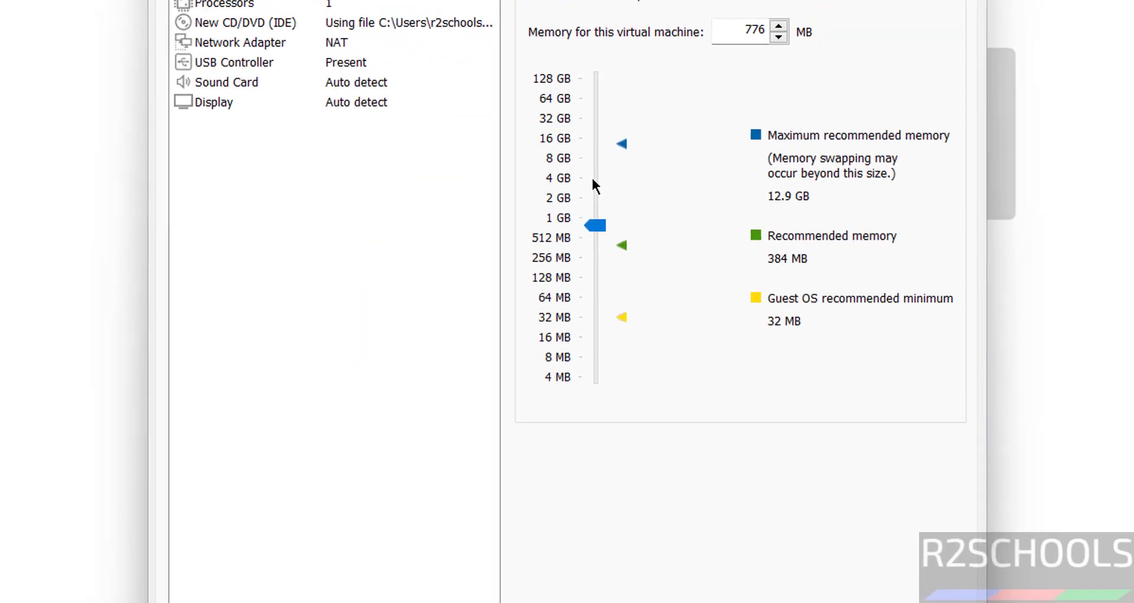
{"action": "double_click", "coordinate": [757, 33]}
{"action": "type", "text": "409"}
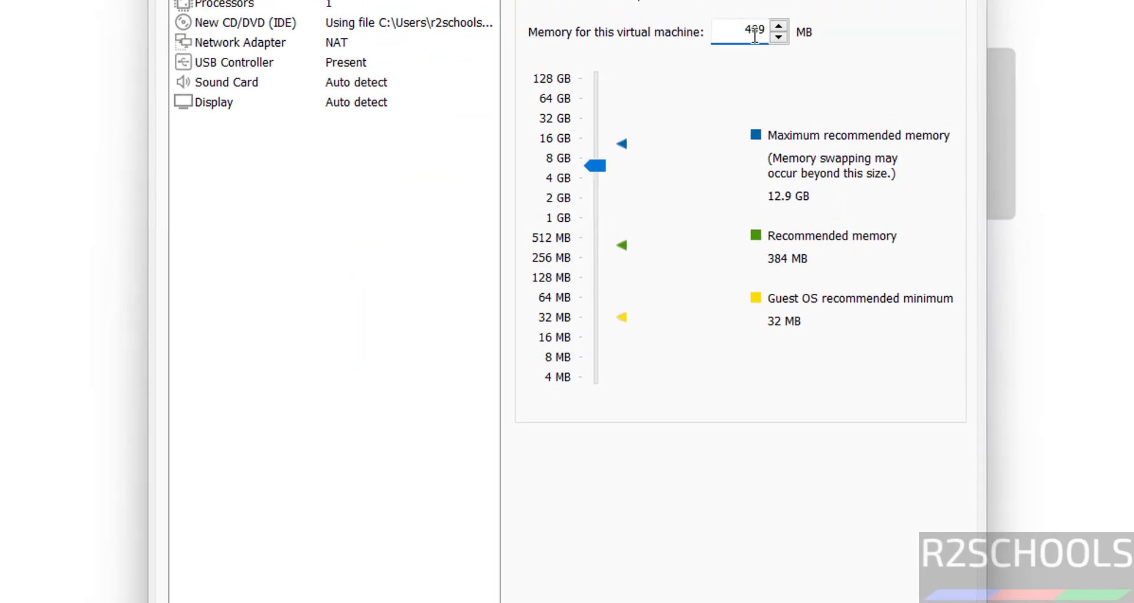
{"action": "type", "text": "6"}
{"action": "left_click", "coordinate": [215, 11]}
Set the number of processors to 2 and finish creating cachyosvm.
{"action": "left_click", "coordinate": [731, 16]}
{"action": "scroll", "coordinate": [732, 16], "scroll_direction": "down", "scroll_amount": 1}
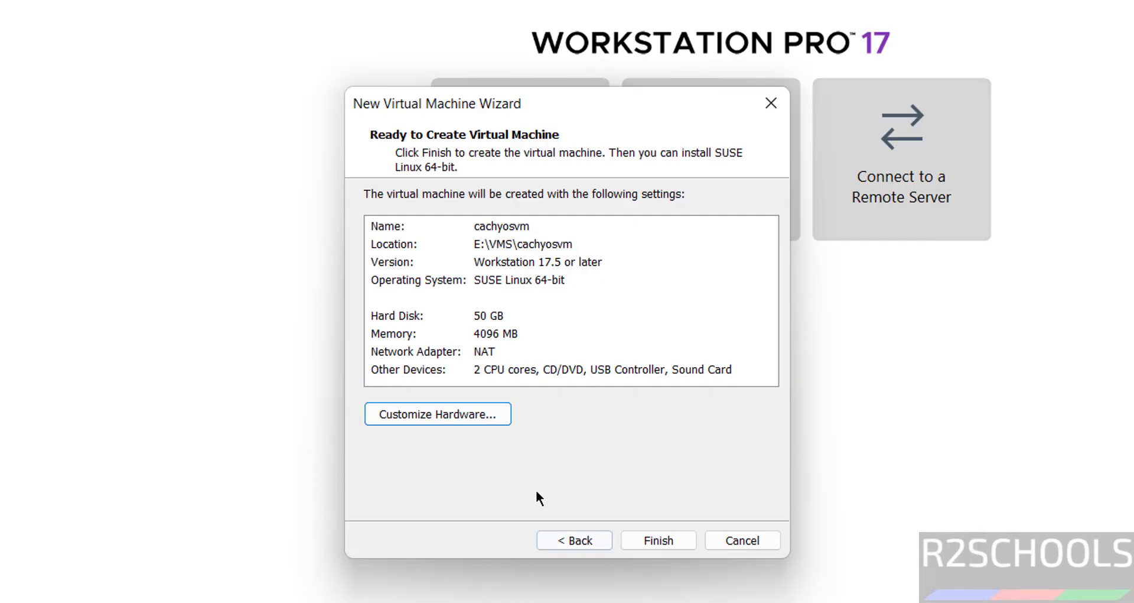
{"action": "left_click", "coordinate": [675, 545]}
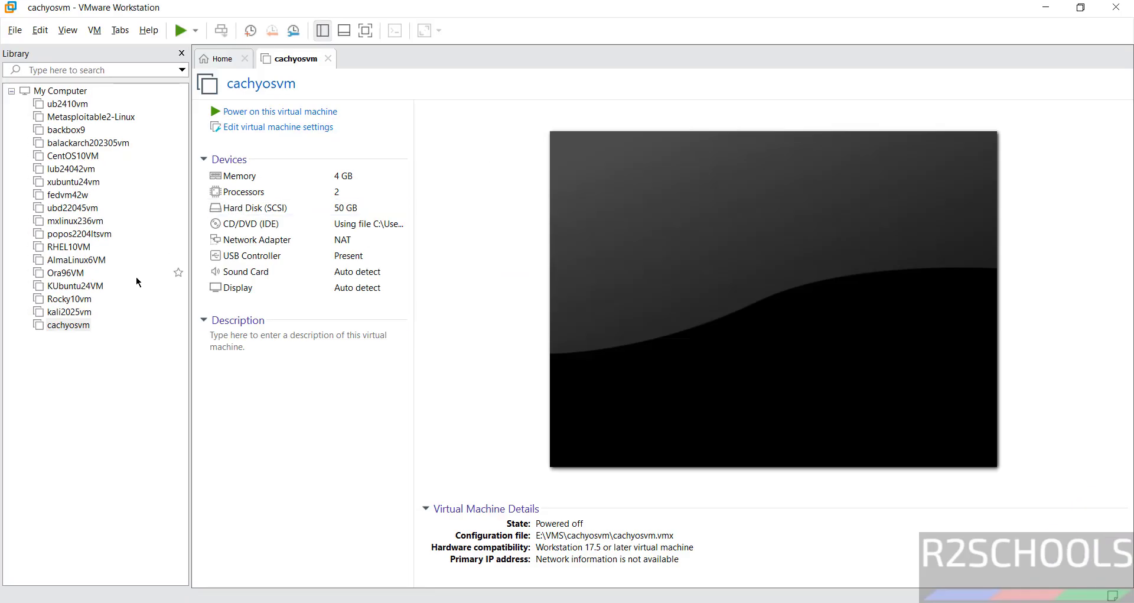
Open and dismiss cachyosvm's options menus without changing anything.
{"action": "right_click", "coordinate": [101, 328]}
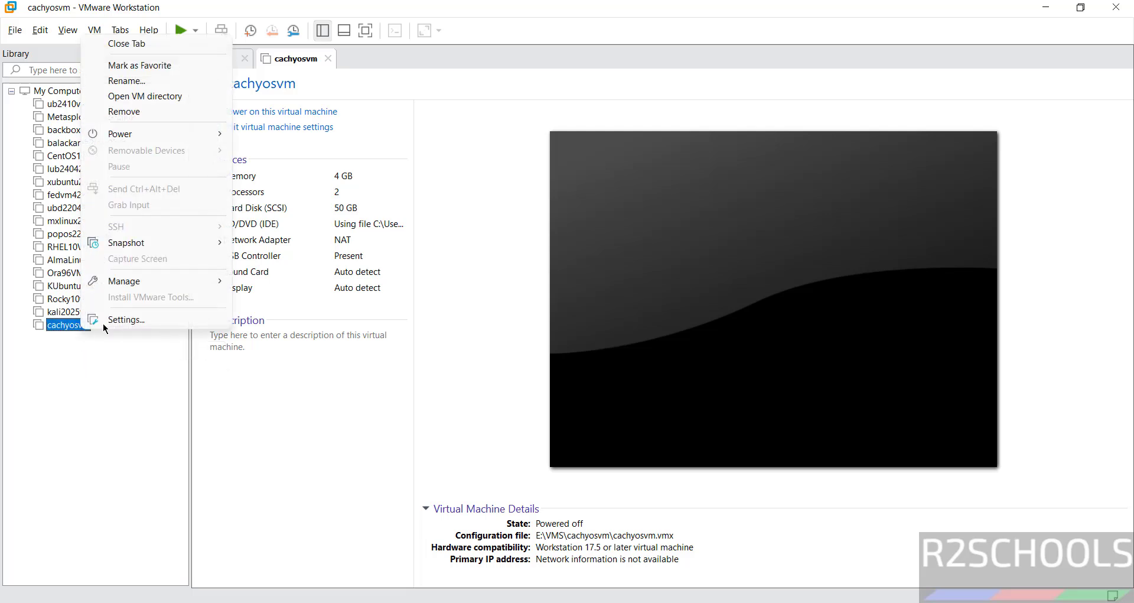
{"action": "left_click", "coordinate": [75, 16]}
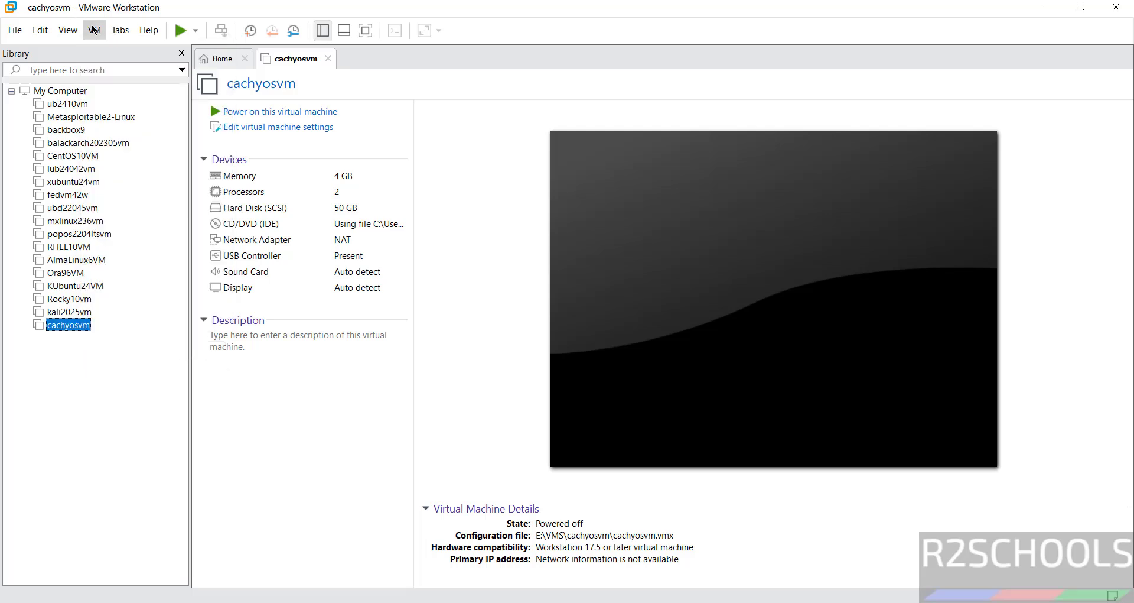
{"action": "left_click", "coordinate": [94, 30]}
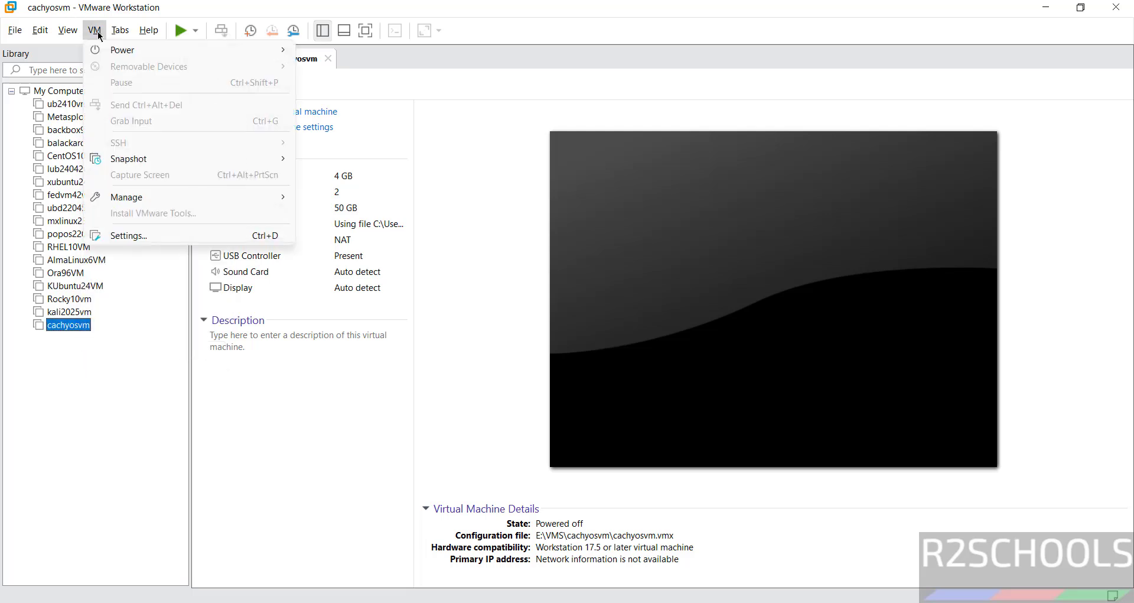
{"action": "left_click", "coordinate": [446, 288]}
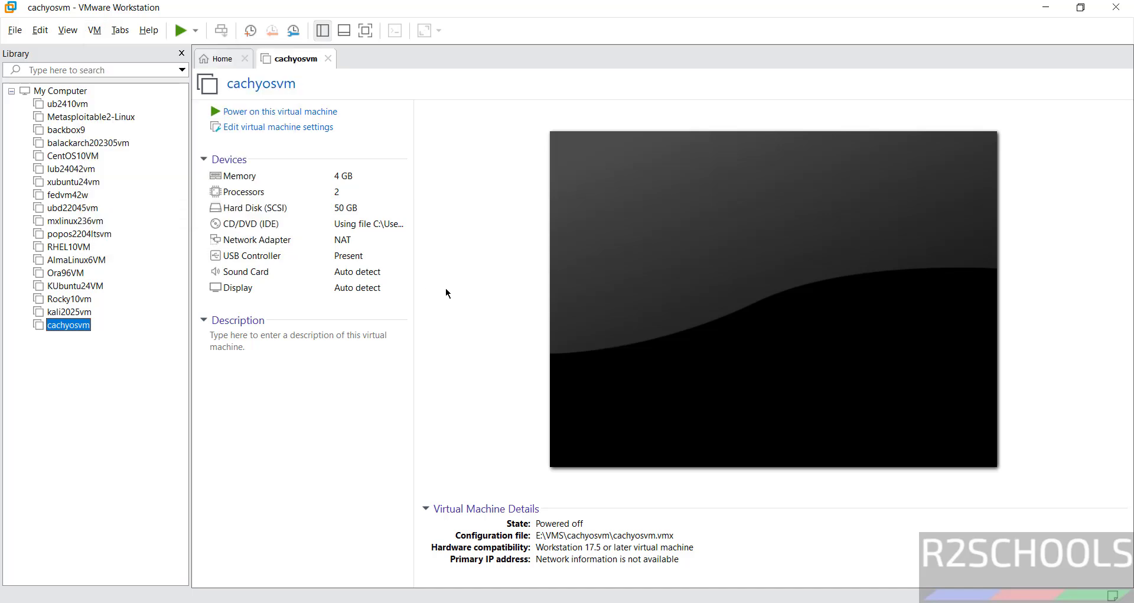
Power on cachyosvm and boot the CachyOS default entry.
{"action": "left_click", "coordinate": [313, 116]}
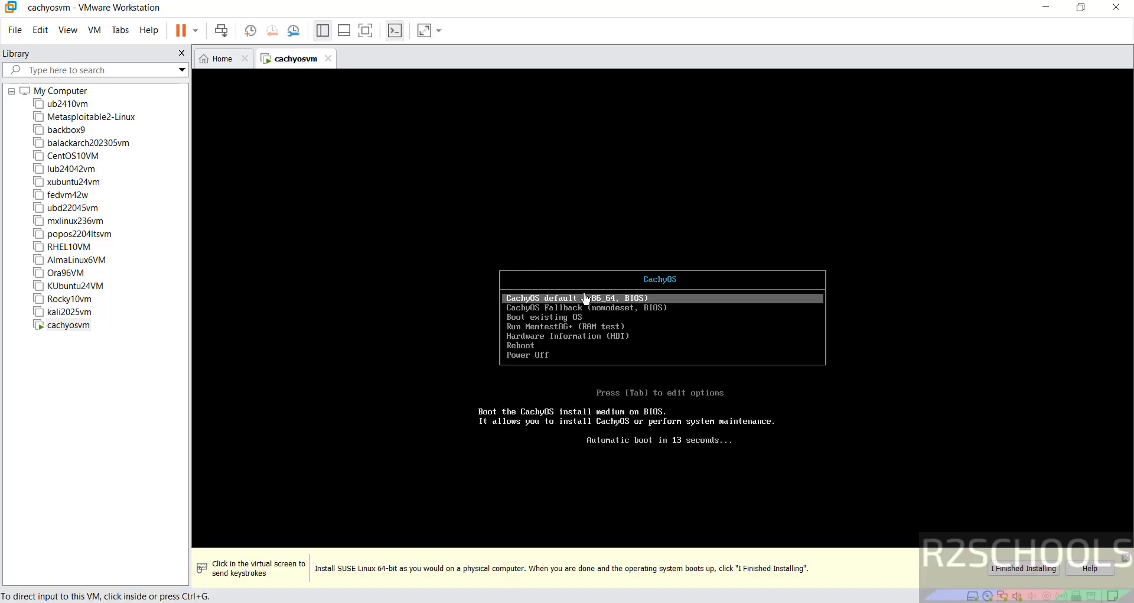
{"action": "key", "text": "Down"}
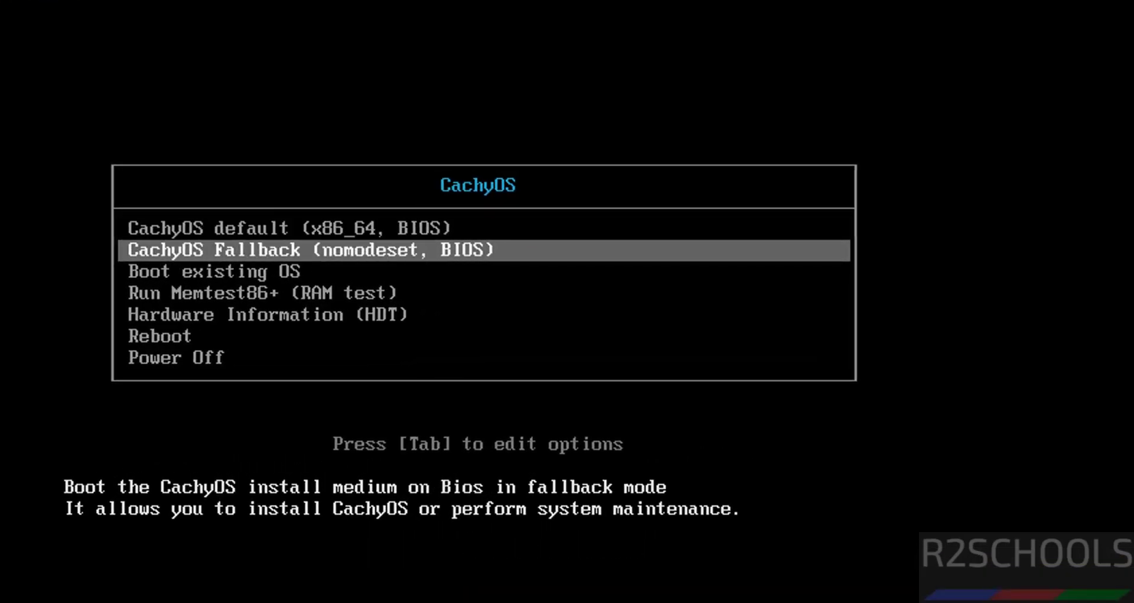
{"action": "key", "text": "Up"}
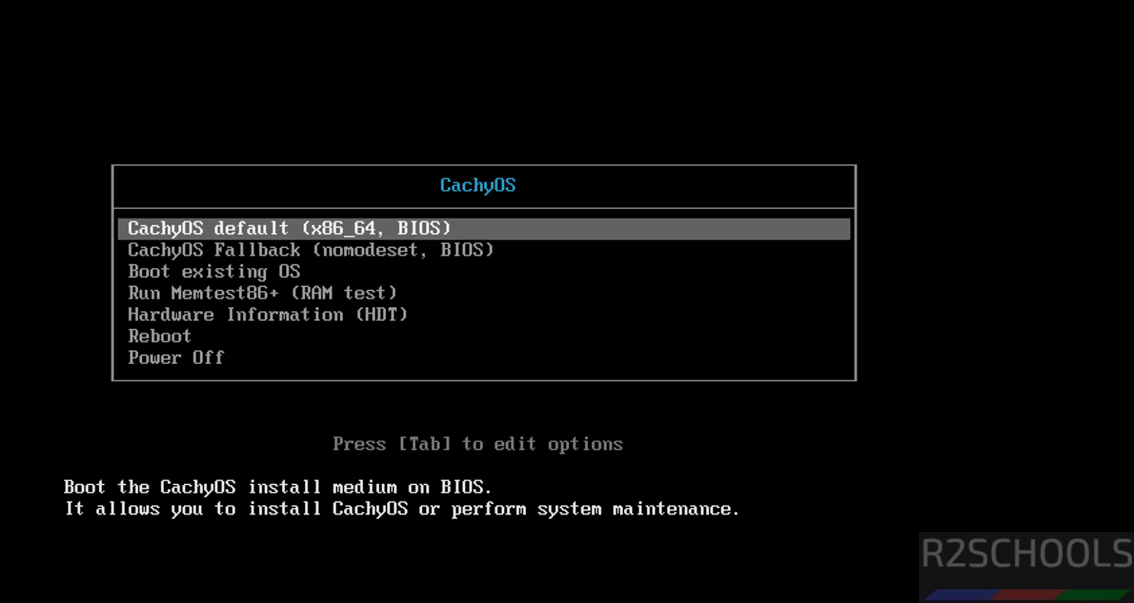
{"action": "key", "text": "Return"}
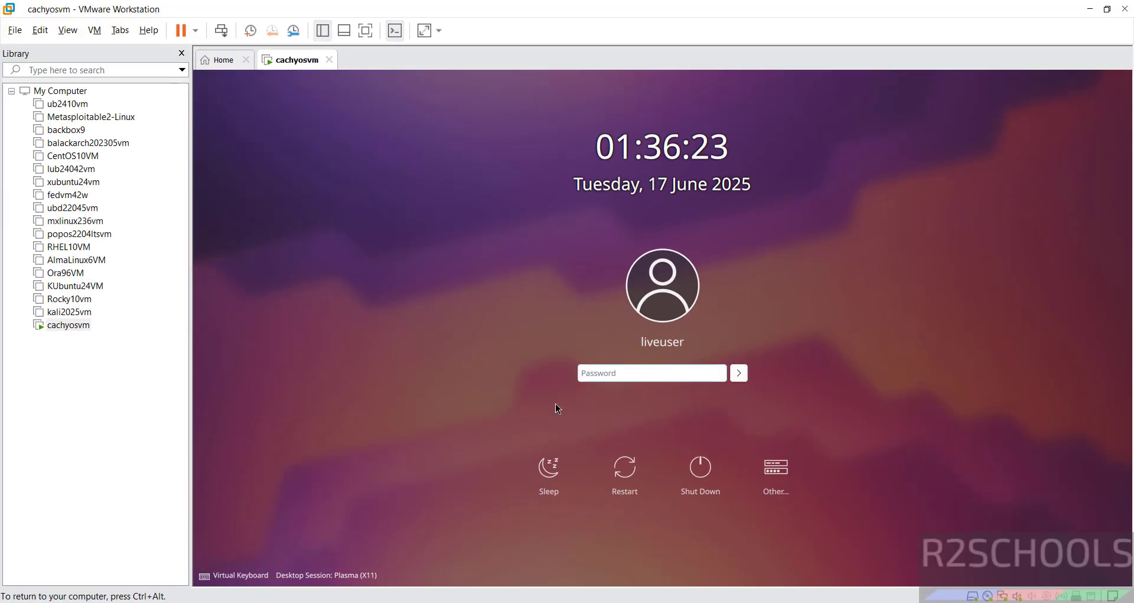
Log in to the live desktop using the Plasma (Wayland) session.
{"action": "left_click", "coordinate": [311, 576]}
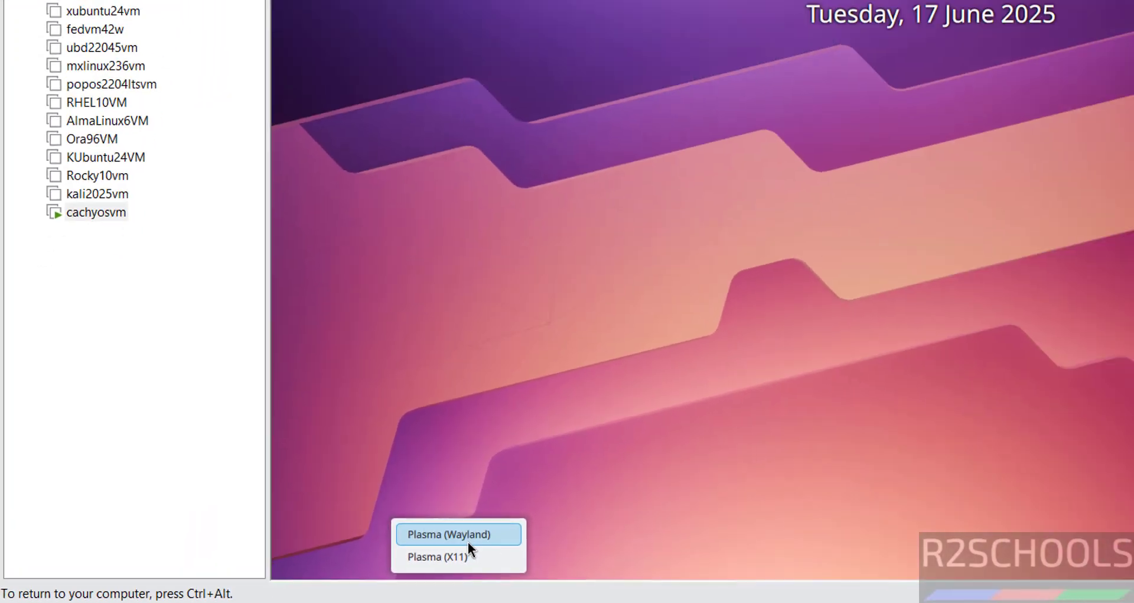
{"action": "left_click", "coordinate": [690, 508]}
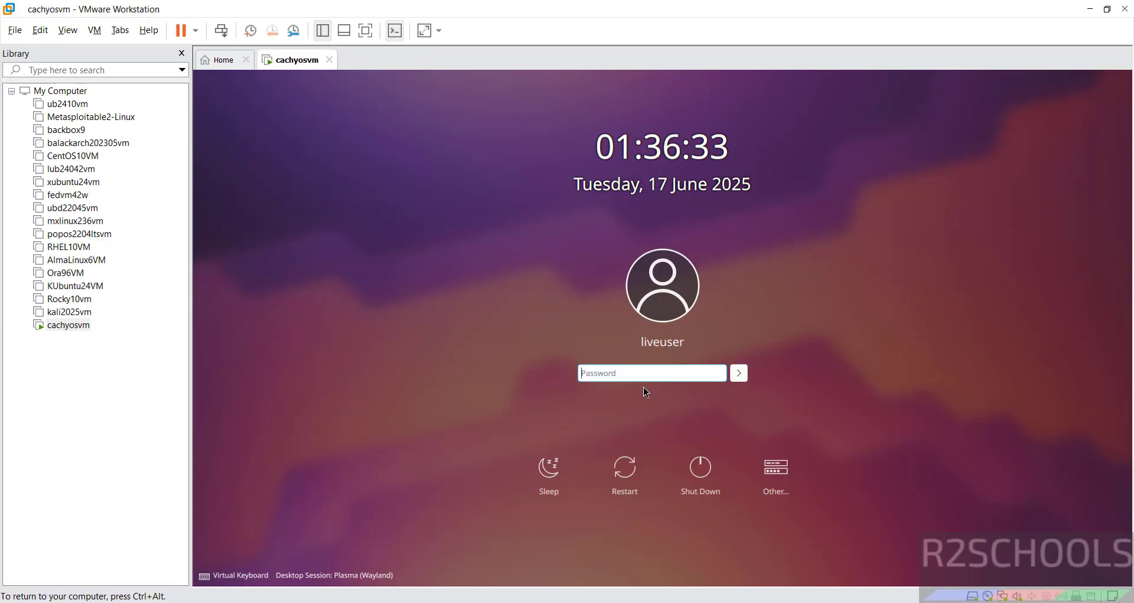
{"action": "key", "text": "Return"}
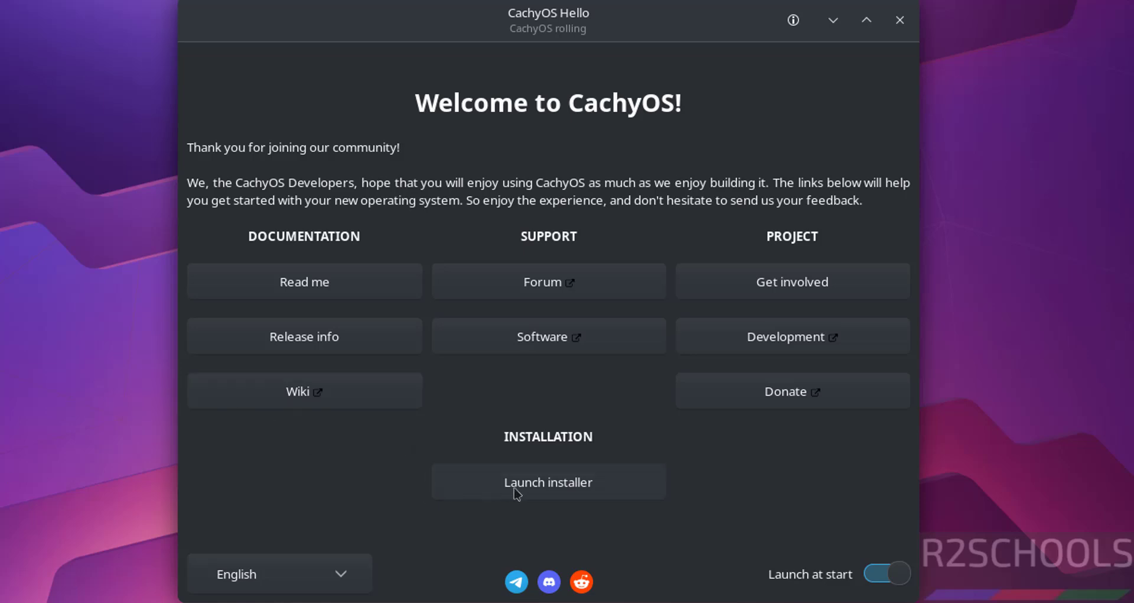
Launch the CachyOS installer with GRUB, keeping American English, Asia/Kolkata and the English (US) keyboard.
{"action": "left_click", "coordinate": [543, 493]}
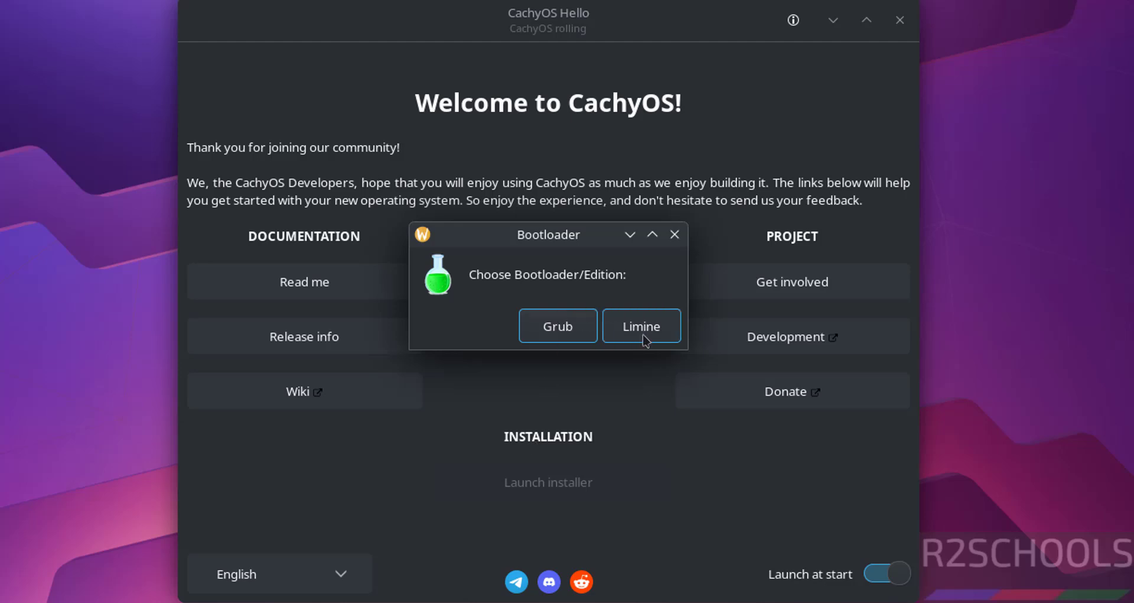
{"action": "left_click", "coordinate": [558, 332]}
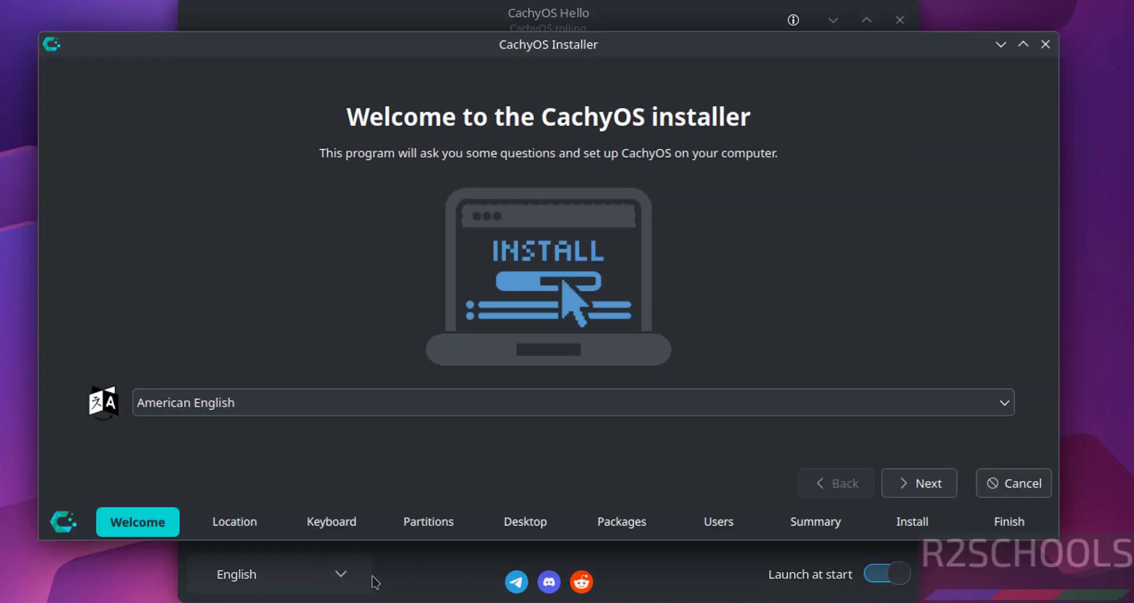
{"action": "left_click", "coordinate": [896, 484]}
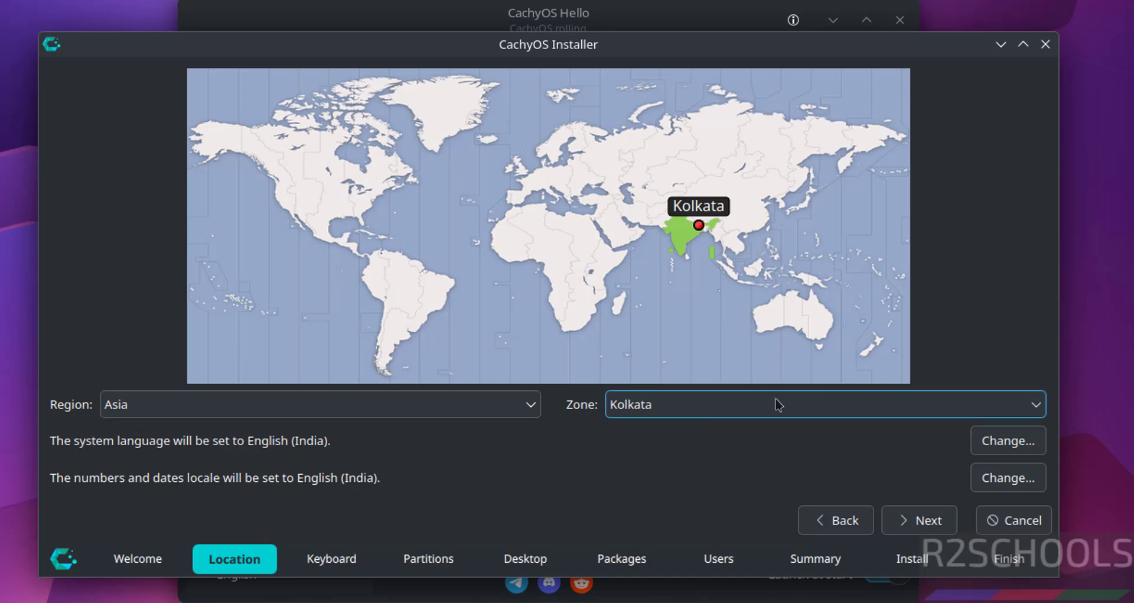
{"action": "left_click", "coordinate": [914, 523]}
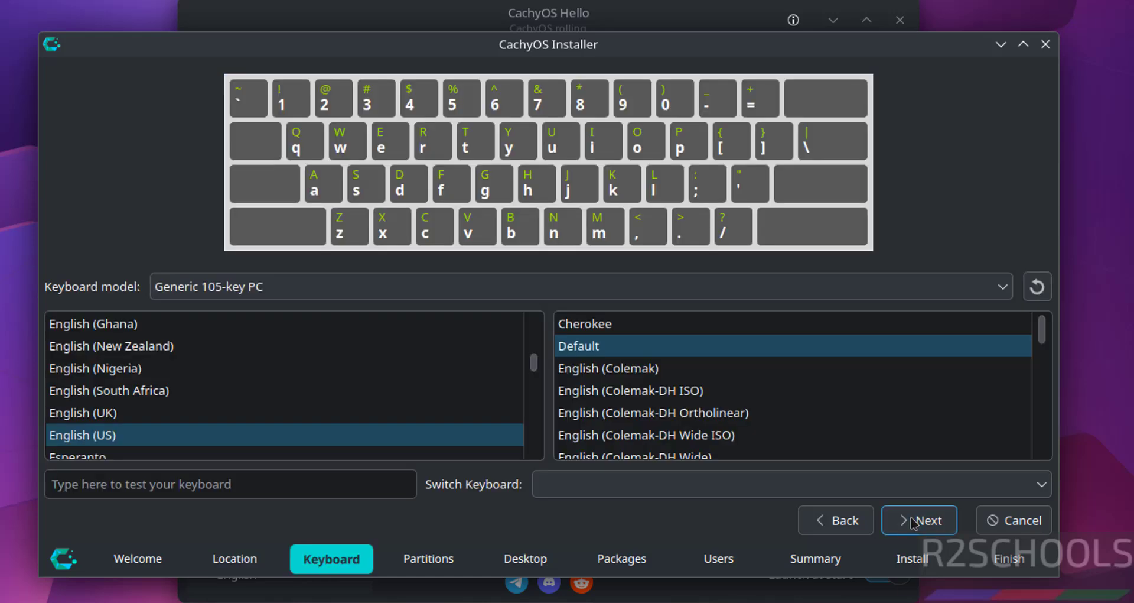
{"action": "left_click", "coordinate": [914, 521]}
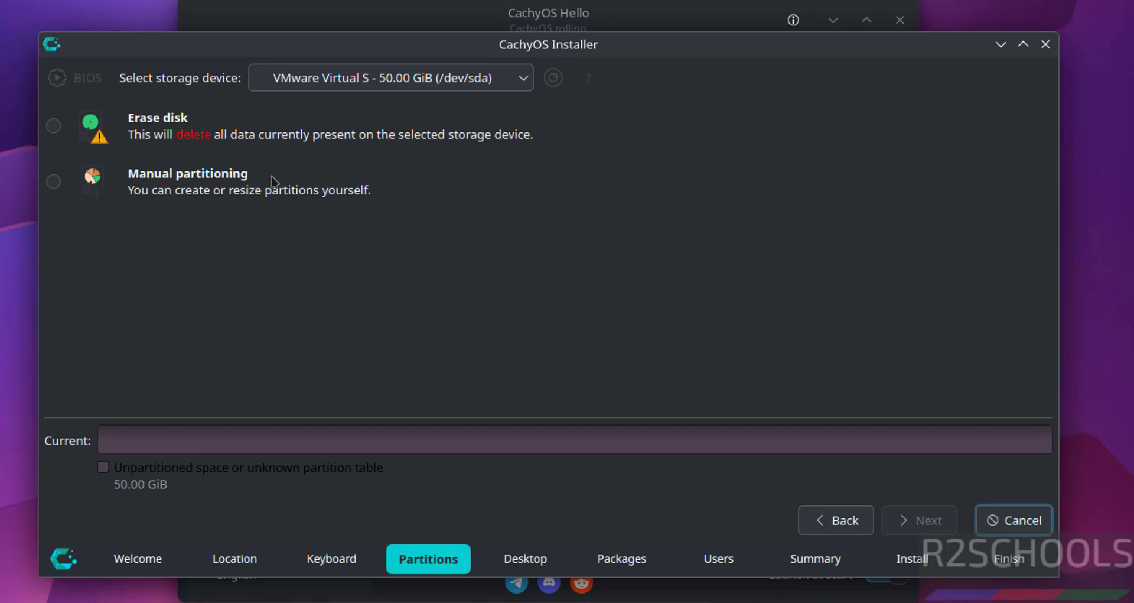
Erase the disk with btrfs, keep Plasma Desktop and default CachyOS, Base-devel and KDE-Desktop packages.
{"action": "left_click", "coordinate": [54, 125]}
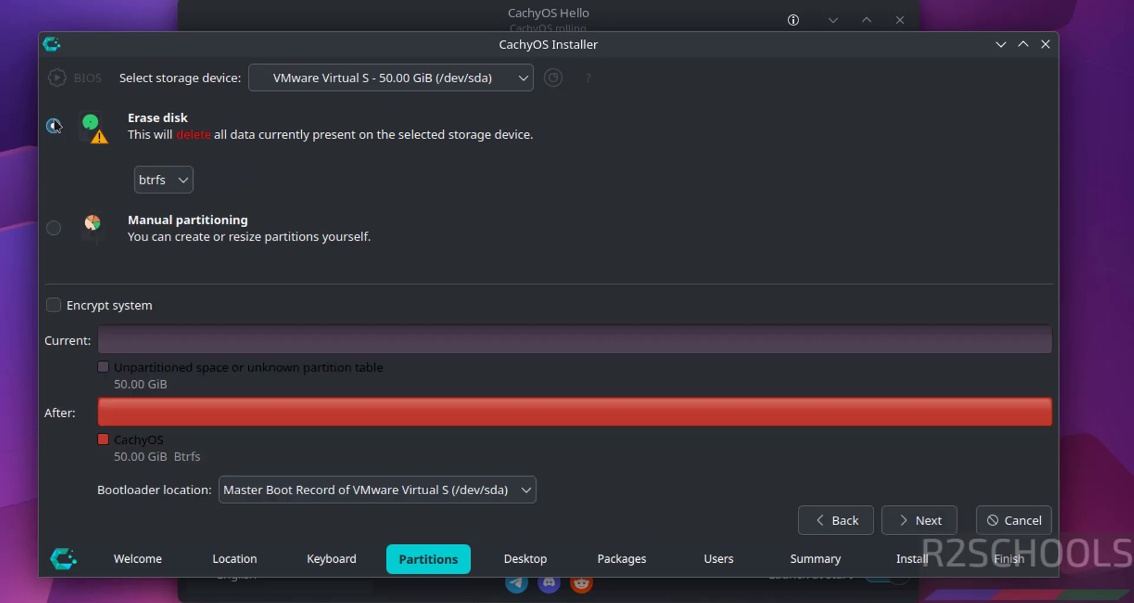
{"action": "left_click", "coordinate": [928, 521]}
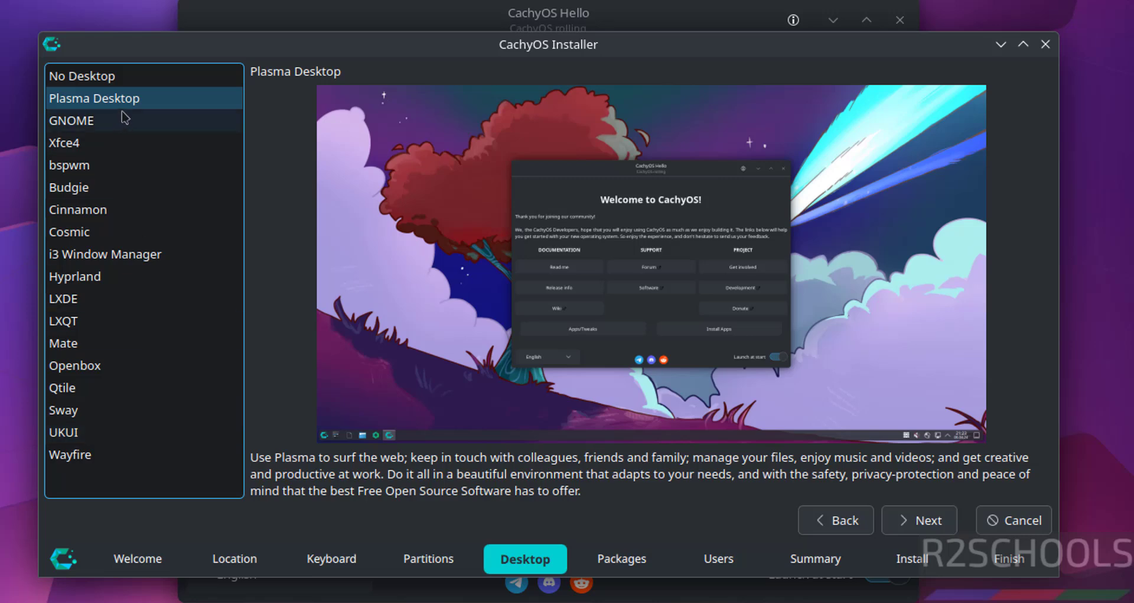
{"action": "left_click", "coordinate": [941, 524]}
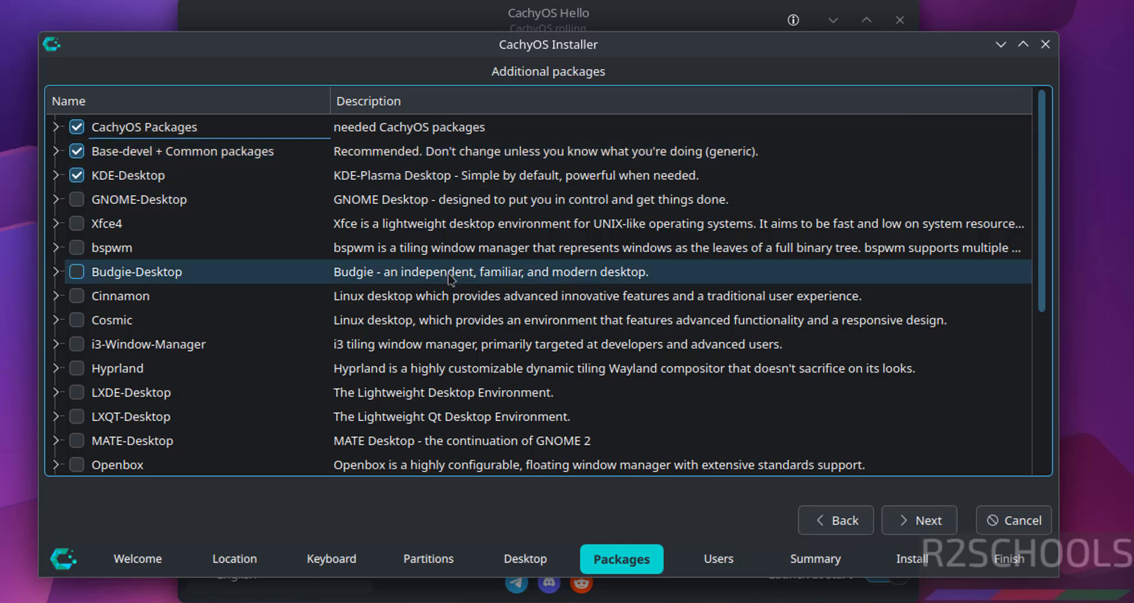
{"action": "left_click", "coordinate": [926, 524]}
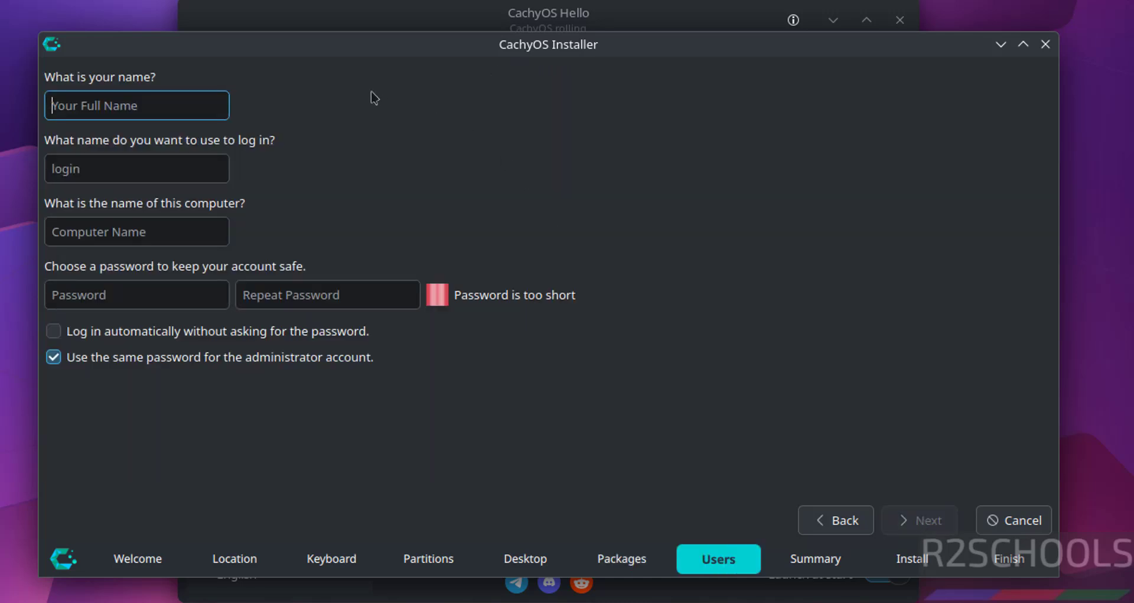
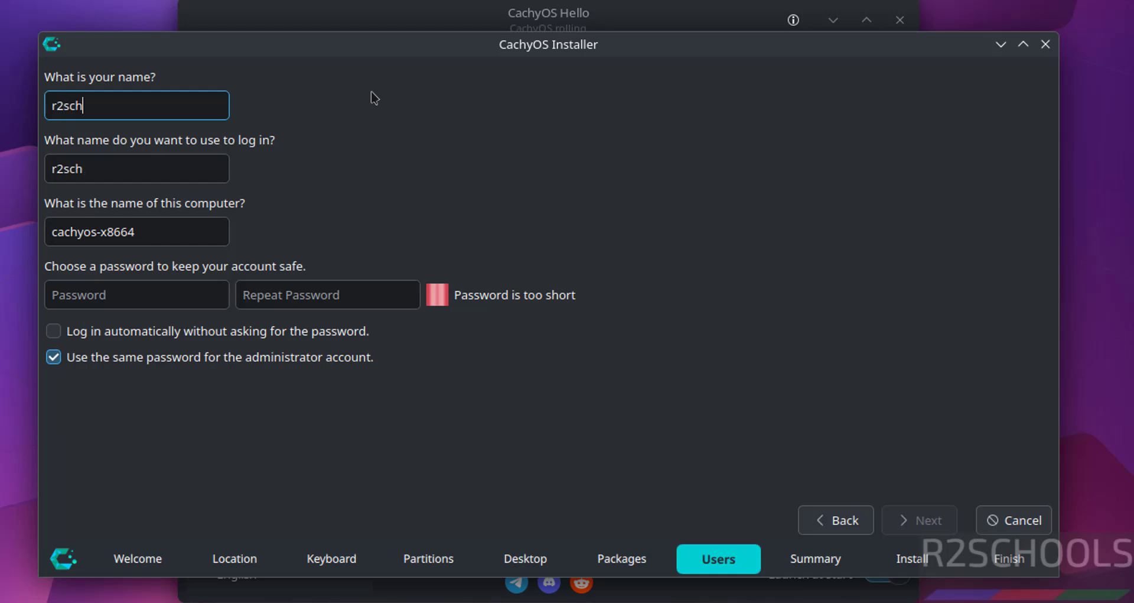
Enter the user's full name, keep the login name, and change the computer name to cachyosvm.
{"action": "key", "text": "Tab"}
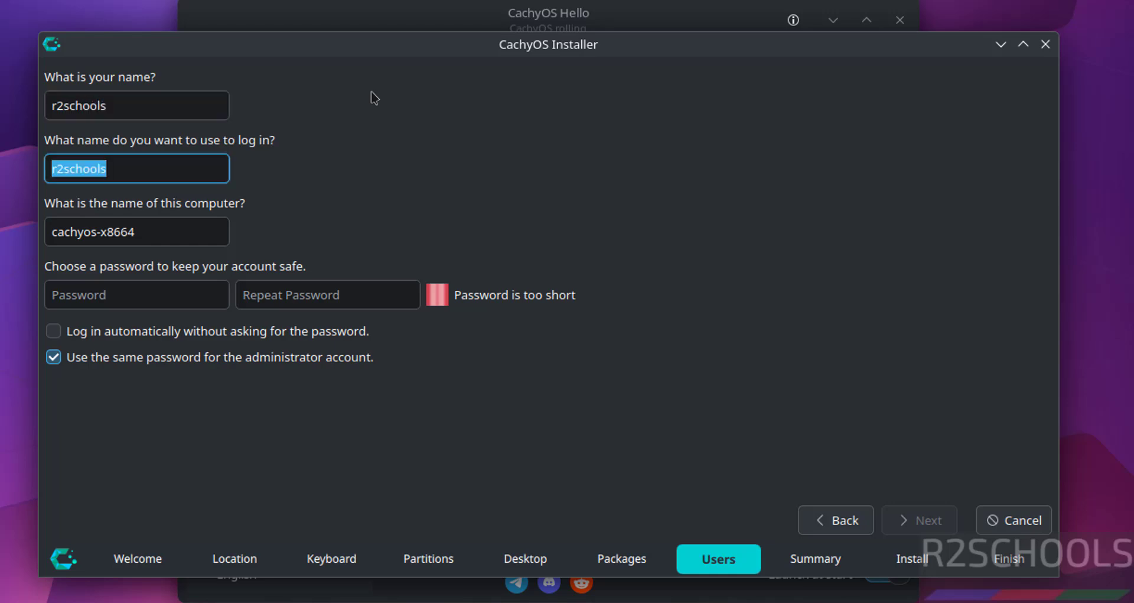
{"action": "key", "text": "Tab"}
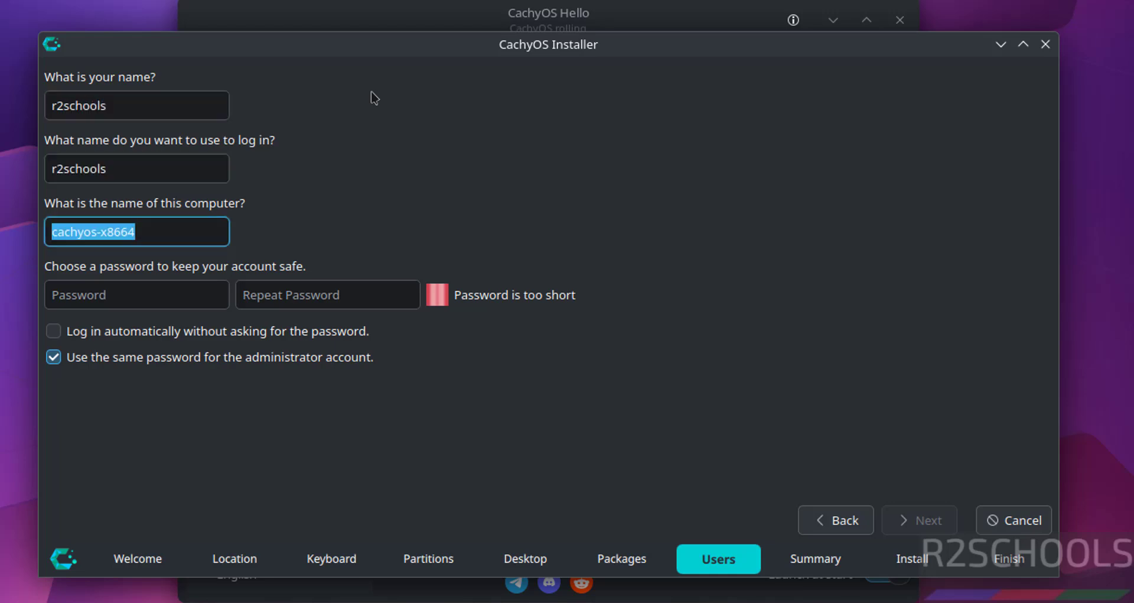
{"action": "key", "text": "End"}
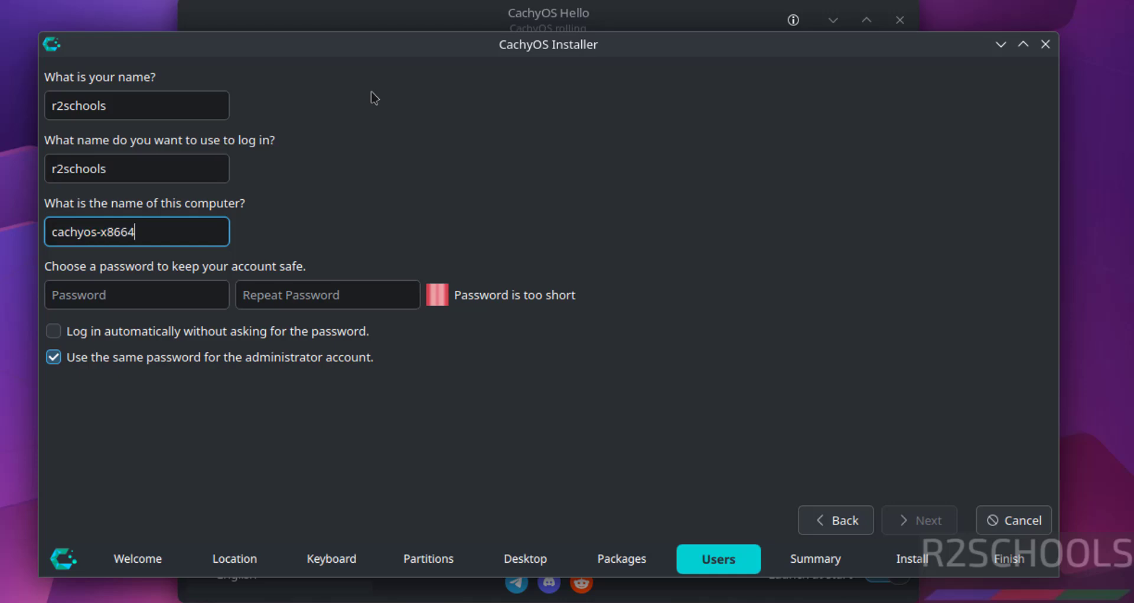
{"action": "key", "text": "BackSpace"}
{"action": "key", "text": "BackSpace"}
{"action": "key", "text": "BackSpace"}
{"action": "key", "text": "BackSpace"}
{"action": "key", "text": "BackSpace"}
{"action": "key", "text": "BackSpace"}
{"action": "type", "text": "vm"}
Set and confirm the account password, then continue to the install Summary.
{"action": "left_click", "coordinate": [168, 299]}
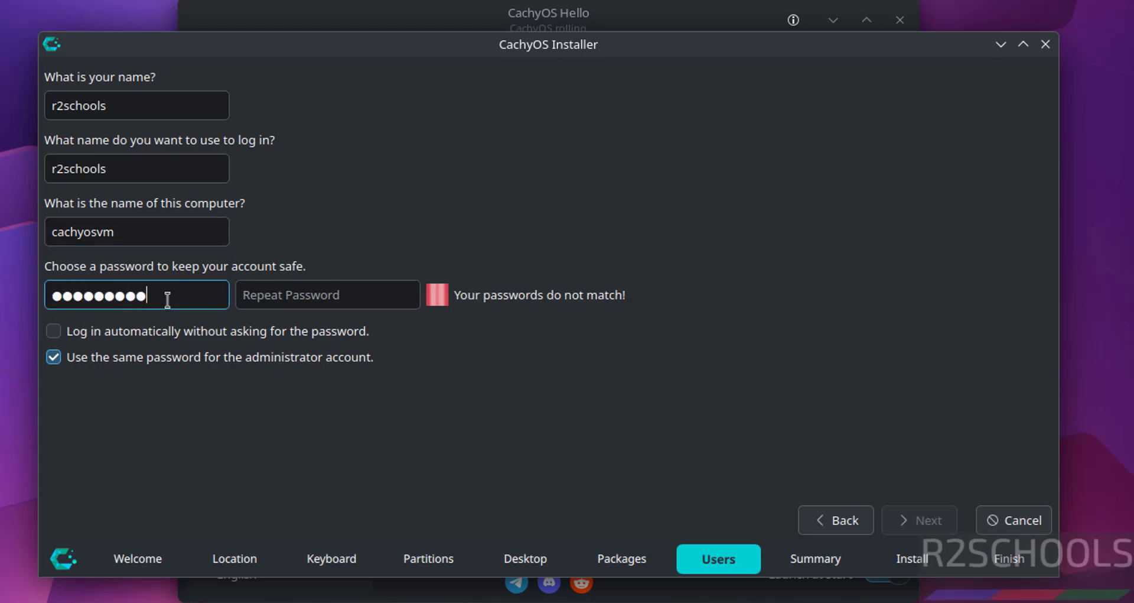
{"action": "key", "text": "Tab"}
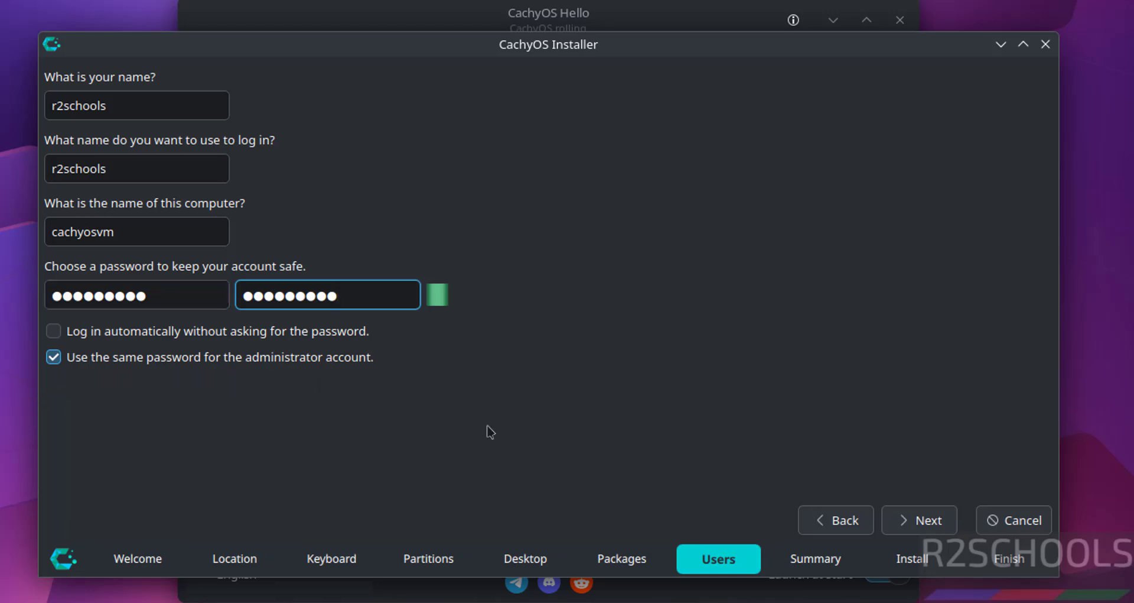
{"action": "left_click", "coordinate": [920, 521]}
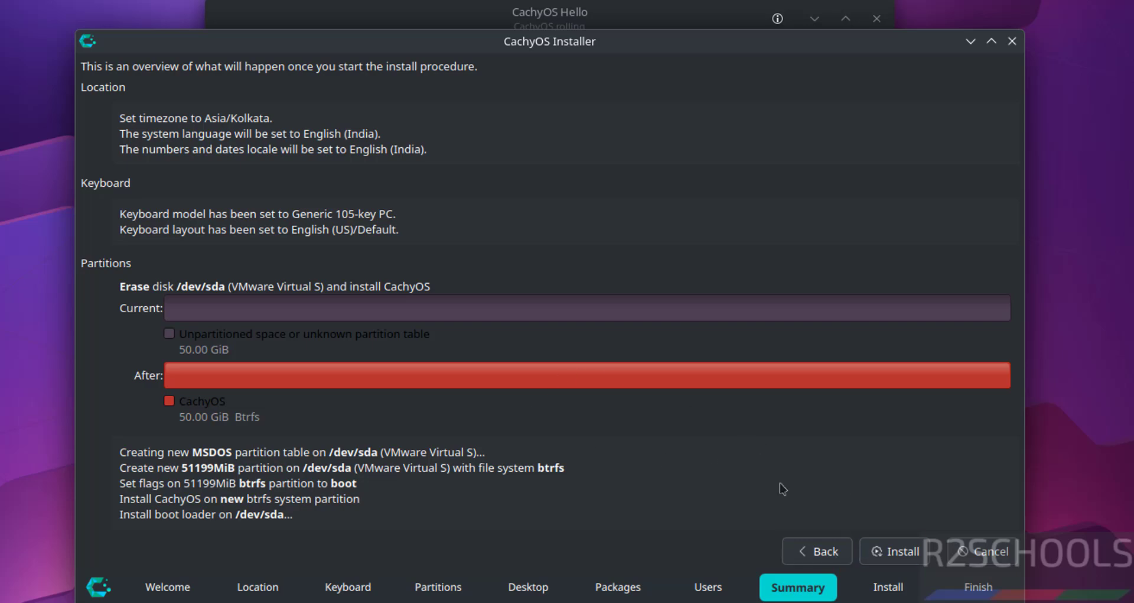
Install CachyOS onto /dev/sda, confirming Install Now, and tick Restart now once finished.
{"action": "left_click", "coordinate": [888, 549]}
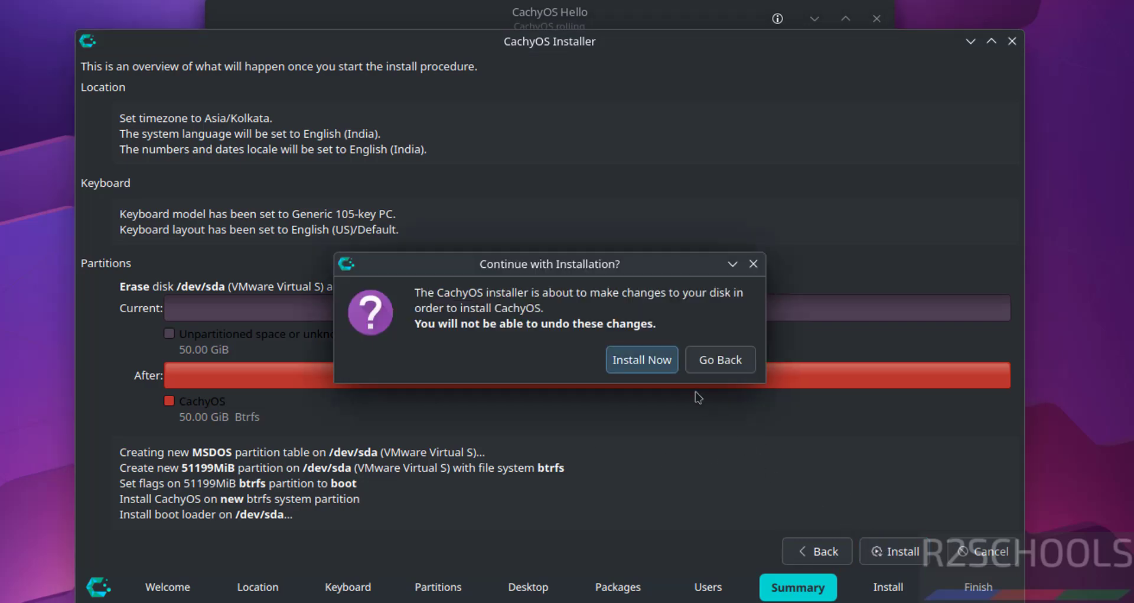
{"action": "left_click", "coordinate": [620, 355]}
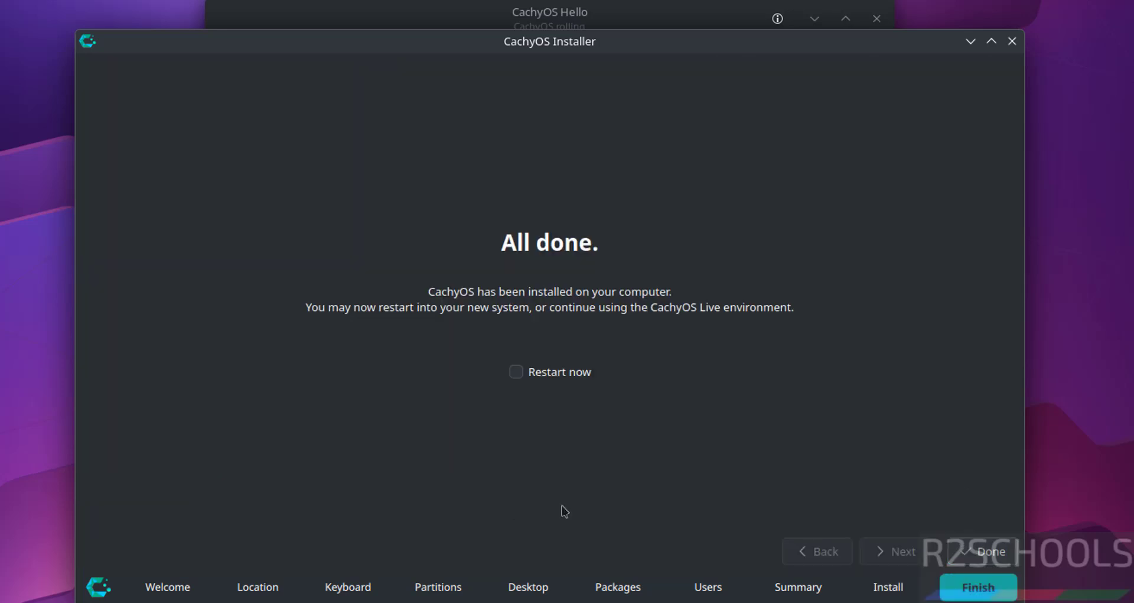
{"action": "left_click", "coordinate": [524, 375]}
Reboot the VM into CachyOS and log in with the user's password, correcting typos.
{"action": "left_click", "coordinate": [976, 552]}
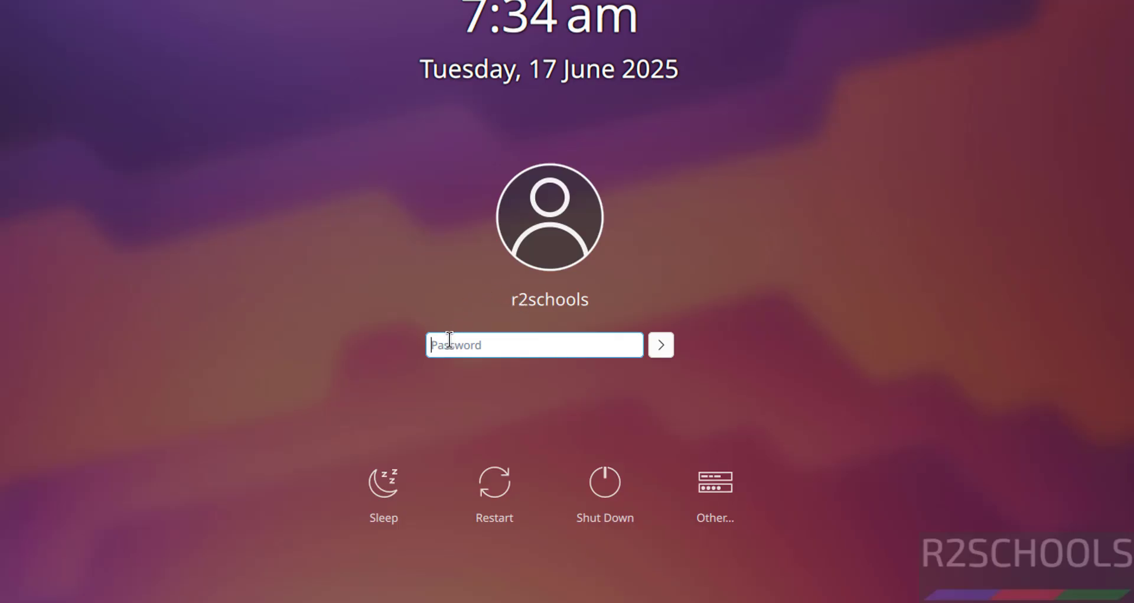
{"action": "type", "text": "●●●●"}
{"action": "key", "text": "BackSpace"}
{"action": "key", "text": "BackSpace"}
{"action": "key", "text": "BackSpace"}
{"action": "key", "text": "BackSpace"}
{"action": "type", "text": "●●●●"}
{"action": "key", "text": "BackSpace"}
{"action": "key", "text": "BackSpace"}
{"action": "key", "text": "BackSpace"}
{"action": "key", "text": "BackSpace"}
{"action": "type", "text": "●●●●●●●●●"}
{"action": "key", "text": "Return"}
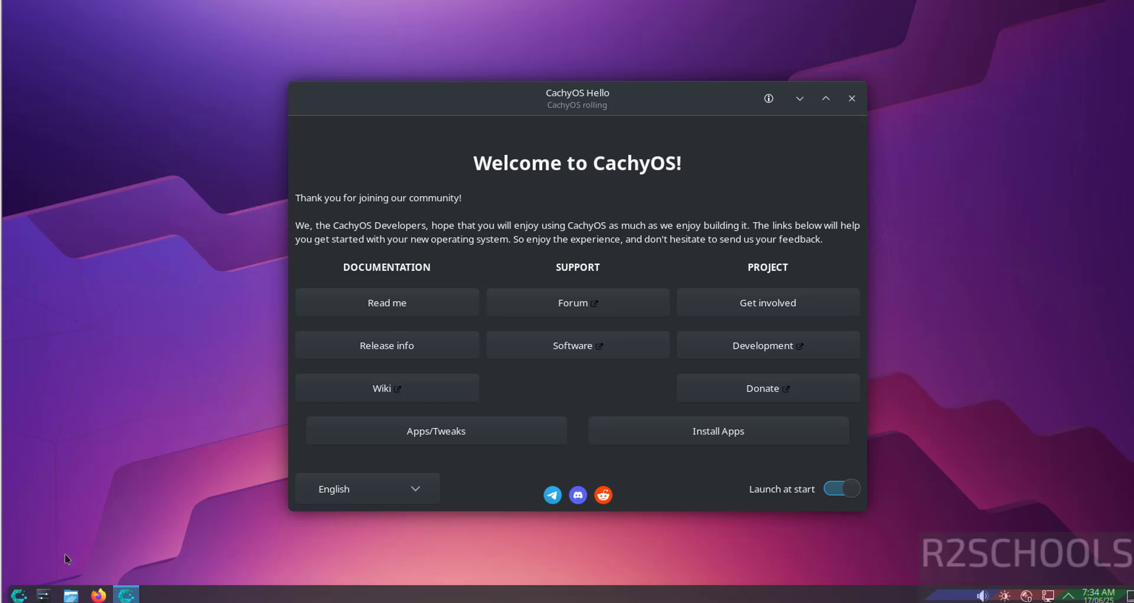
Launch Konsole via the launcher search for 'terminal' and run more /etc/os-release.
{"action": "left_click", "coordinate": [19, 594]}
{"action": "type", "text": "terminal"}
{"action": "left_click", "coordinate": [70, 282]}
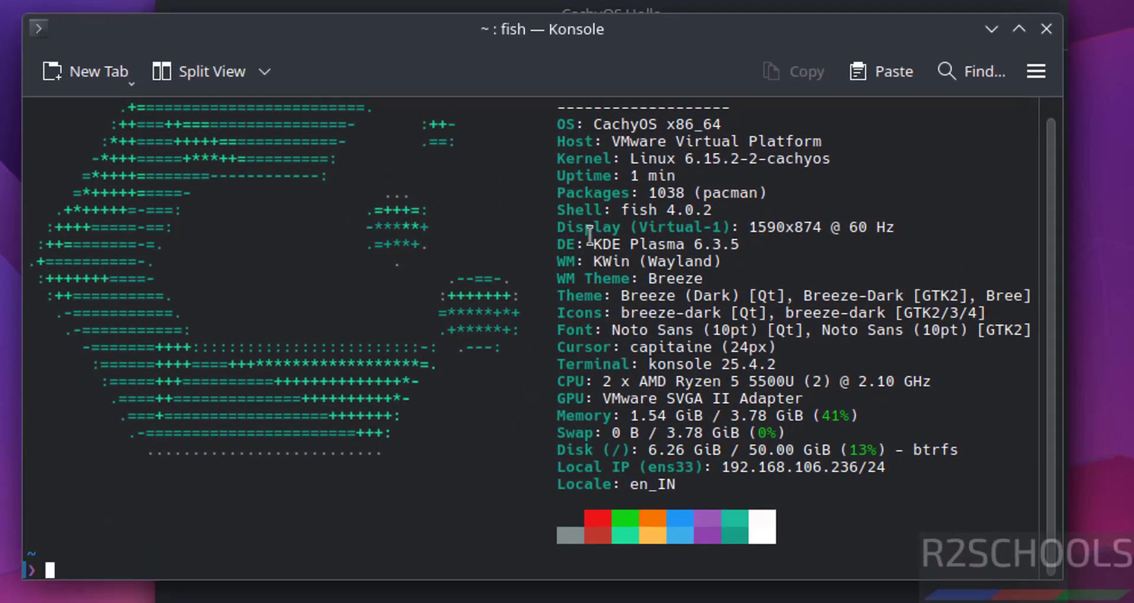
{"action": "type", "text": "more /etc"}
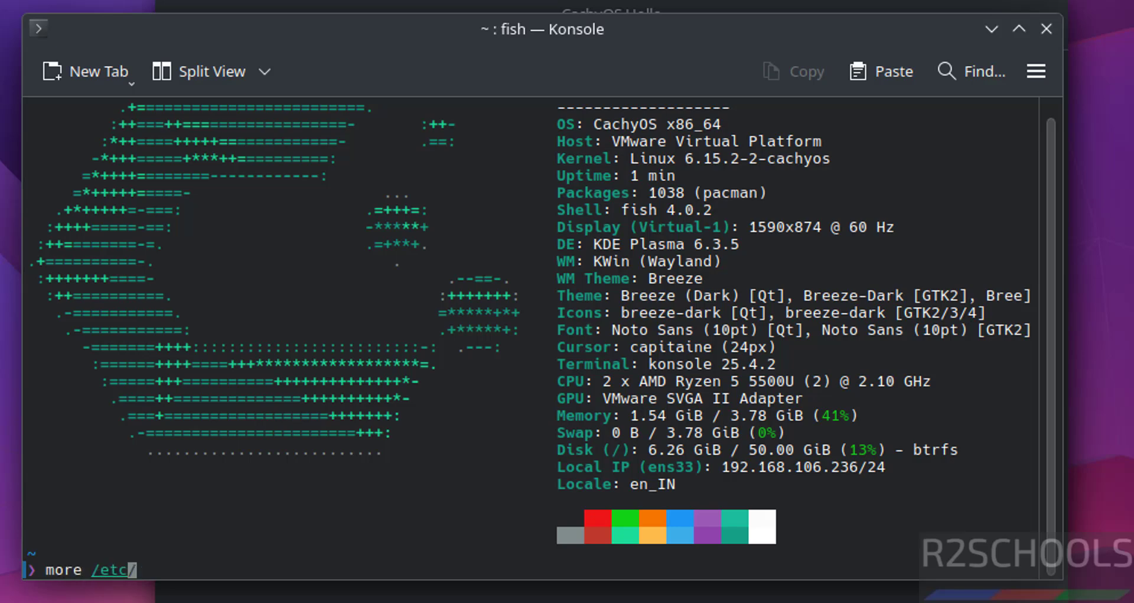
{"action": "type", "text": "/os-release"}
{"action": "key", "text": "Return"}
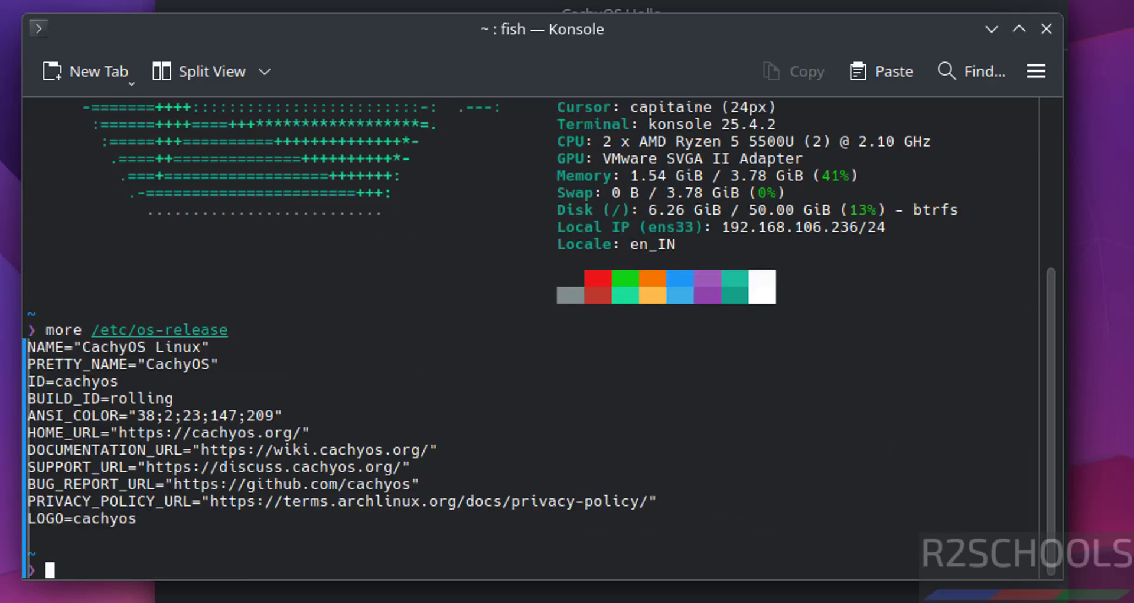